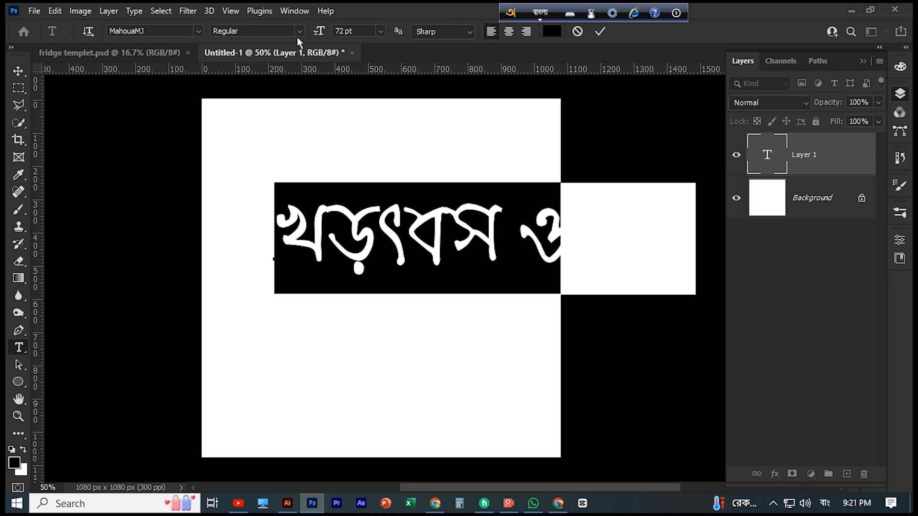
Replace the placeholder text on the canvas with "শুভ".
{"action": "left_click", "coordinate": [600, 31]}
{"action": "left_click", "coordinate": [553, 233]}
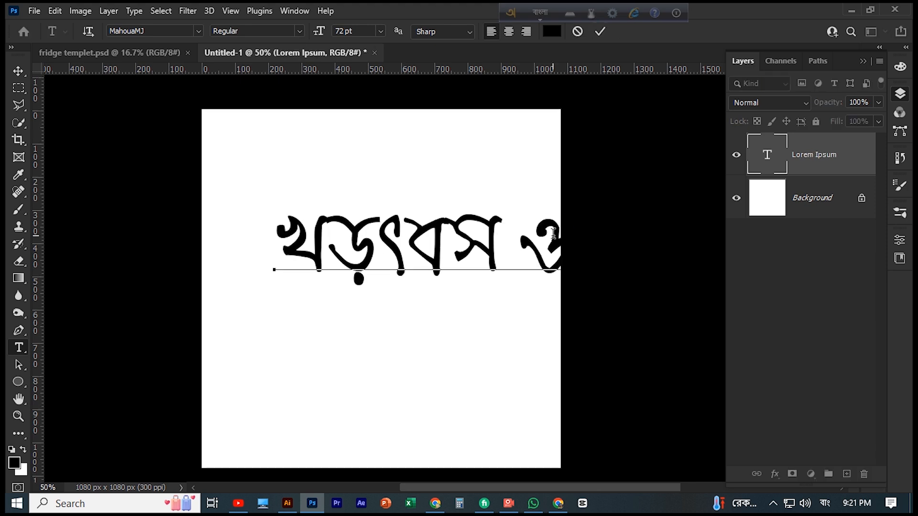
{"action": "key", "text": "BackSpace"}
{"action": "key", "text": "BackSpace"}
{"action": "key", "text": "BackSpace"}
{"action": "key", "text": "BackSpace"}
{"action": "key", "text": "BackSpace"}
{"action": "key", "text": "BackSpace"}
{"action": "key", "text": "BackSpace"}
{"action": "key", "text": "BackSpace"}
{"action": "key", "text": "BackSpace"}
{"action": "key", "text": "BackSpace"}
{"action": "key", "text": "BackSpace"}
{"action": "key", "text": "BackSpace"}
{"action": "key", "text": "BackSpace"}
{"action": "key", "text": "BackSpace"}
{"action": "key", "text": "BackSpace"}
{"action": "key", "text": "BackSpace"}
{"action": "key", "text": "BackSpace"}
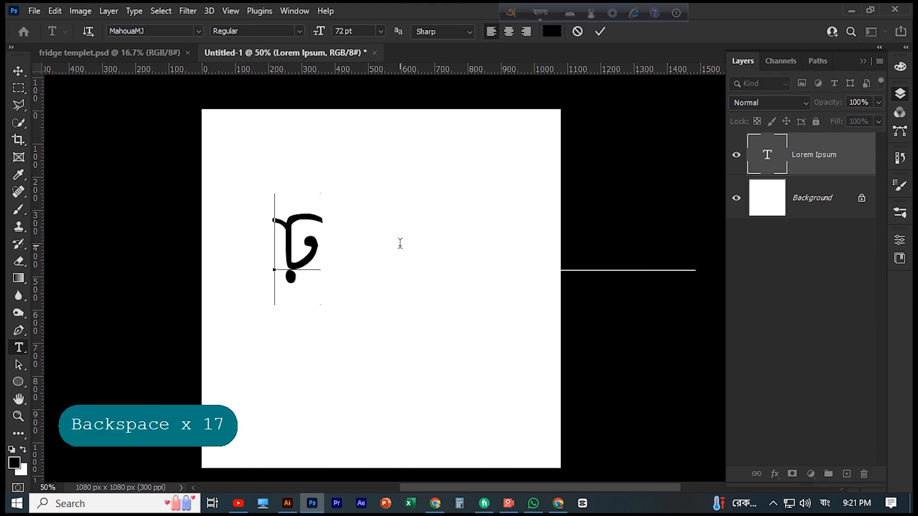
{"action": "type", "text": "shuv"}
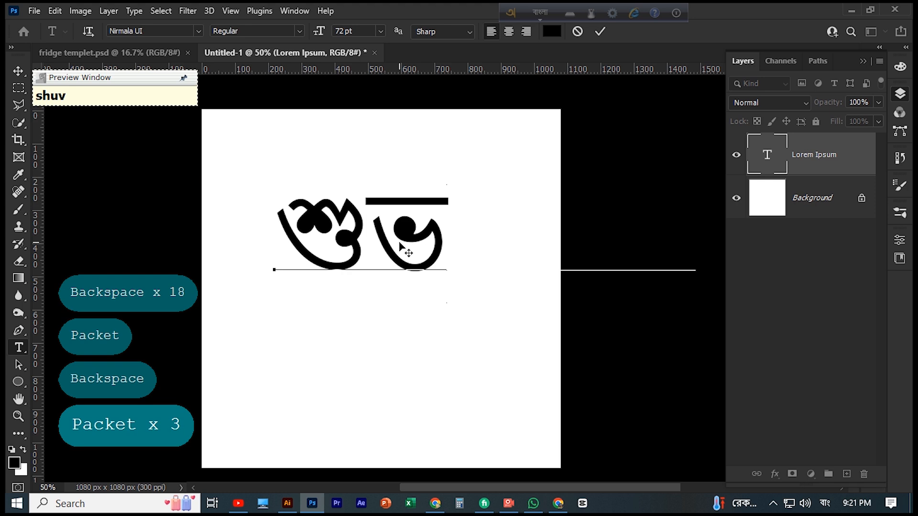
{"action": "key", "text": "space"}
{"action": "left_click", "coordinate": [600, 31]}
Duplicate the "শুভ" text layer below the original and change the copy's text to "নব বর্ষ".
{"action": "scroll", "coordinate": [525, 119], "scroll_direction": "down", "scroll_amount": 5}
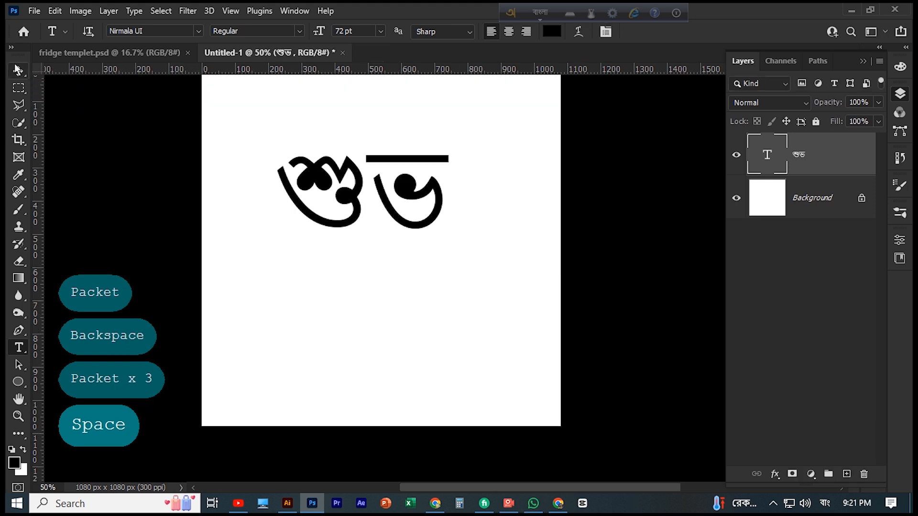
{"action": "left_click", "coordinate": [18, 71]}
{"action": "left_click_drag", "start_coordinate": [409, 181], "coordinate": [411, 273]}
{"action": "left_click", "coordinate": [19, 348]}
{"action": "left_click", "coordinate": [435, 270]}
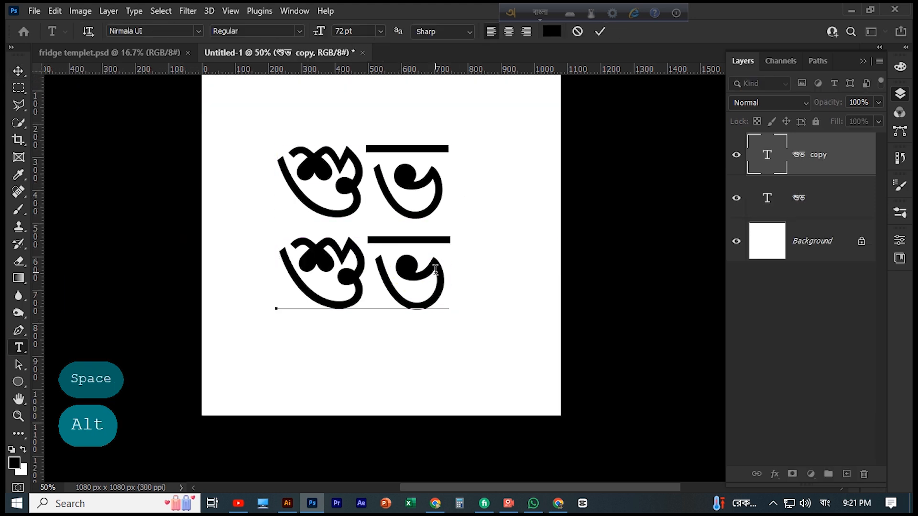
{"action": "key", "text": "BackSpace"}
{"action": "key", "text": "BackSpace"}
{"action": "key", "text": "BackSpace"}
{"action": "type", "text": "nob"}
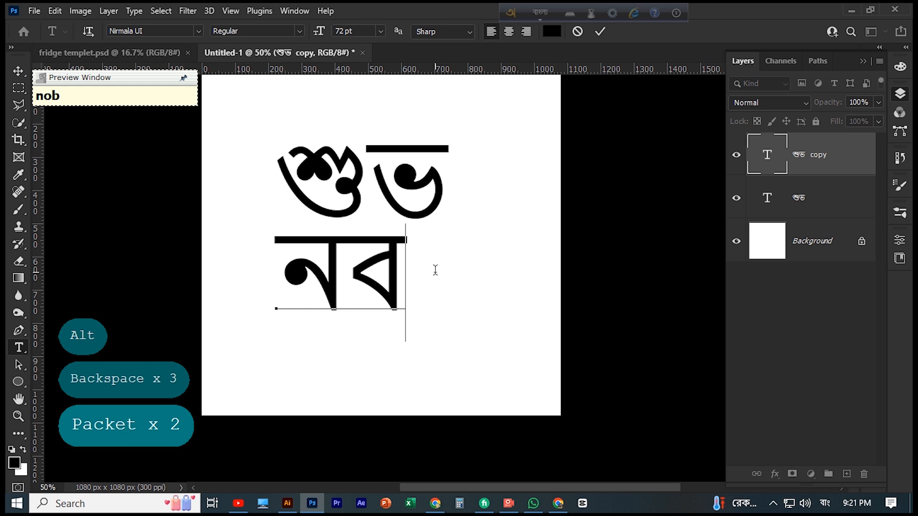
{"action": "key", "text": "space"}
{"action": "type", "text": "borrSh"}
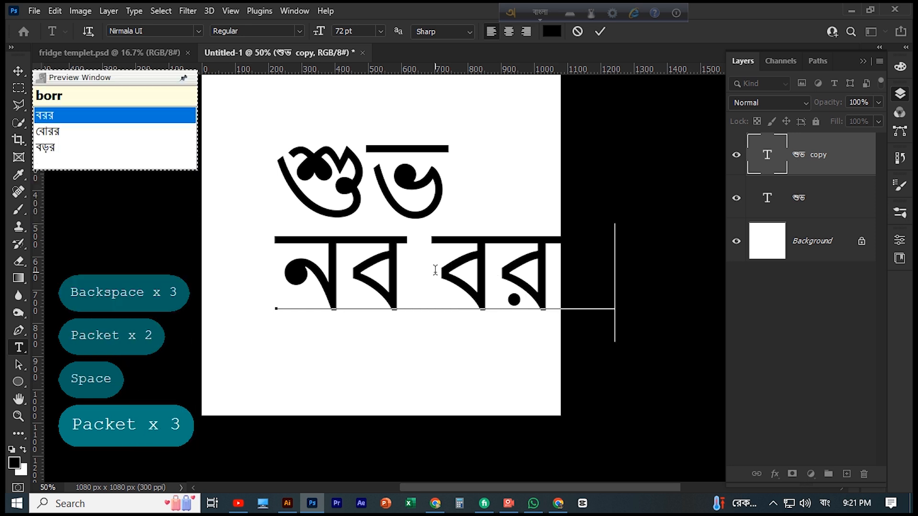
{"action": "left_click", "coordinate": [600, 31]}
Shift the "নব বর্ষ" text sideways so that the whole line fits on the canvas.
{"action": "key", "text": "v"}
{"action": "left_click_drag", "start_coordinate": [522, 261], "coordinate": [480, 259]}
{"action": "key", "text": "ctrl+t"}
{"action": "left_click_drag", "start_coordinate": [438, 177], "coordinate": [432, 176]}
{"action": "key", "text": "Escape"}
Duplicate the "নব বর্ষ" line below itself and replace the copy's text with "১৪৩১".
{"action": "scroll", "coordinate": [389, 292], "scroll_direction": "down", "scroll_amount": 2}
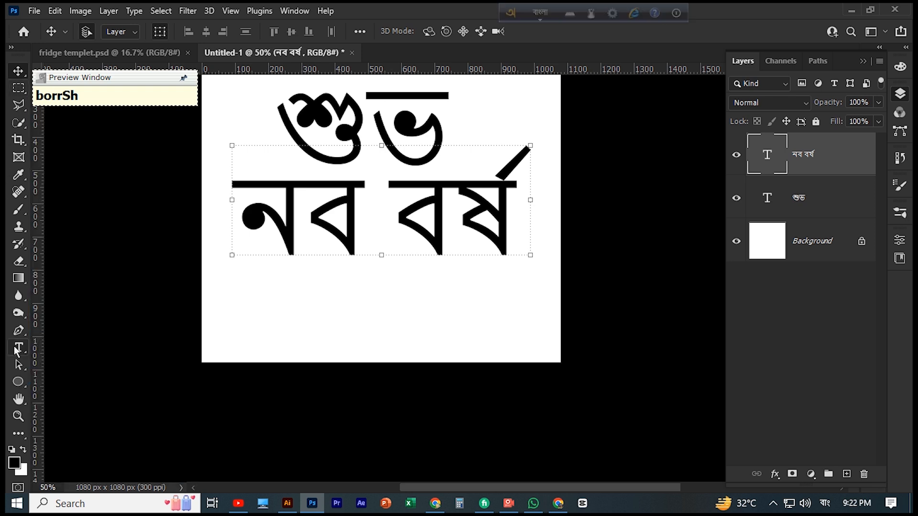
{"action": "left_click_drag", "start_coordinate": [352, 205], "coordinate": [351, 283]}
{"action": "left_click_drag", "start_coordinate": [434, 282], "coordinate": [432, 295]}
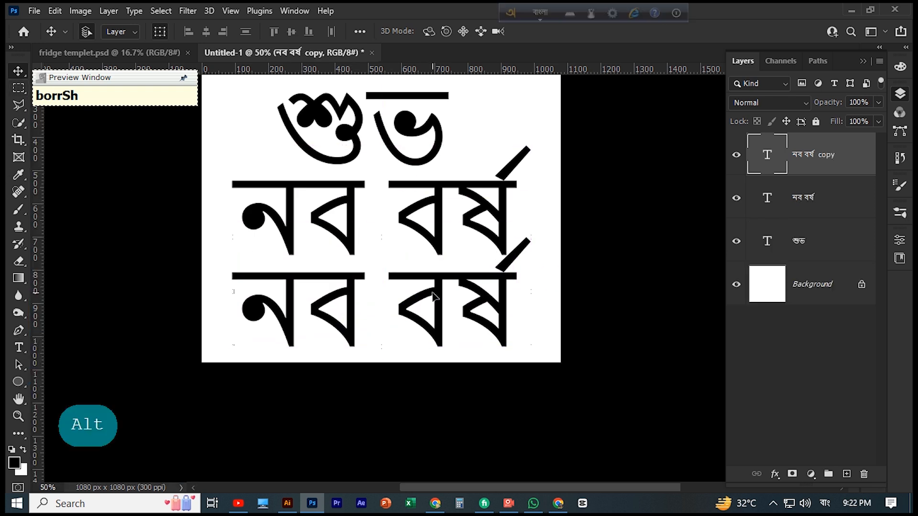
{"action": "left_click", "coordinate": [19, 348]}
{"action": "left_click", "coordinate": [507, 305]}
{"action": "key", "text": "ctrl+a"}
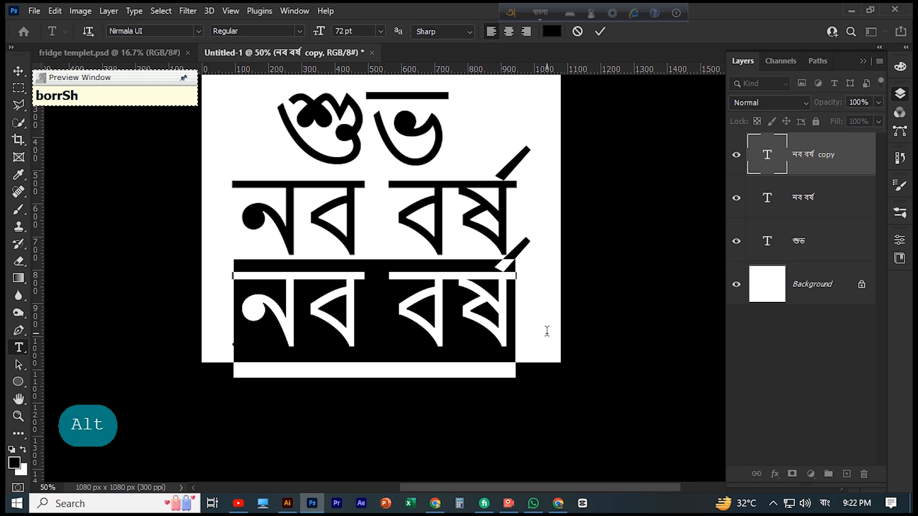
{"action": "type", "text": "1431"}
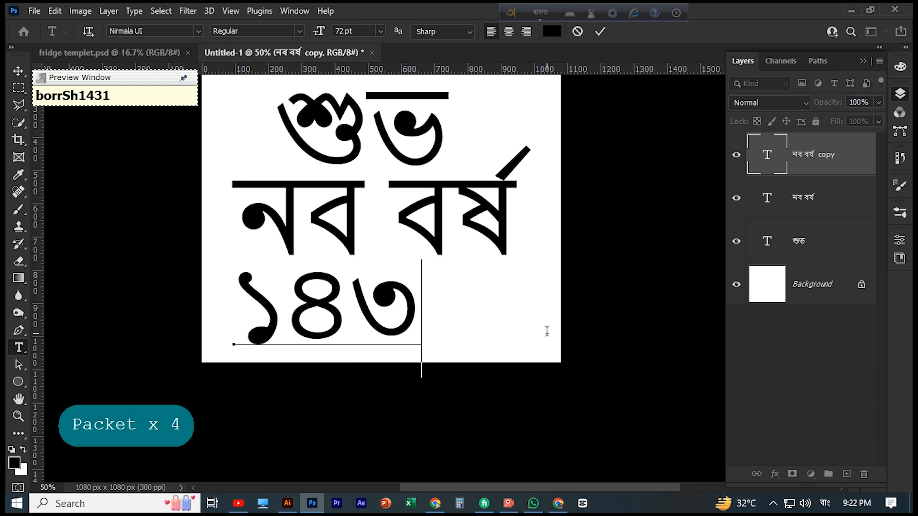
{"action": "left_click", "coordinate": [600, 31]}
Shrink the "১৪৩১" text to a small line and place it beneath the end of "নব বর্ষ".
{"action": "left_click", "coordinate": [19, 71]}
{"action": "scroll", "coordinate": [509, 296], "scroll_direction": "down", "scroll_amount": 1}
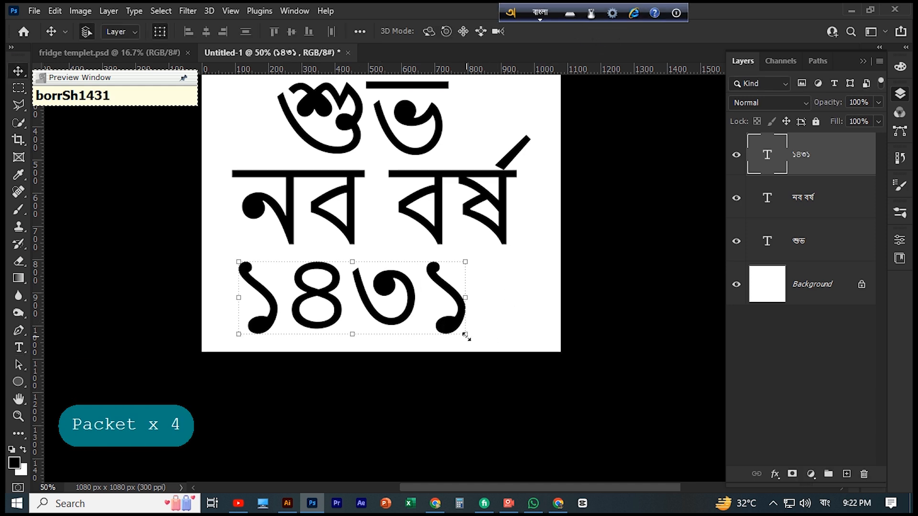
{"action": "left_click_drag", "start_coordinate": [466, 336], "coordinate": [478, 281]}
{"action": "scroll", "coordinate": [453, 170], "scroll_direction": "up", "scroll_amount": 9}
{"action": "left_click", "coordinate": [680, 32]}
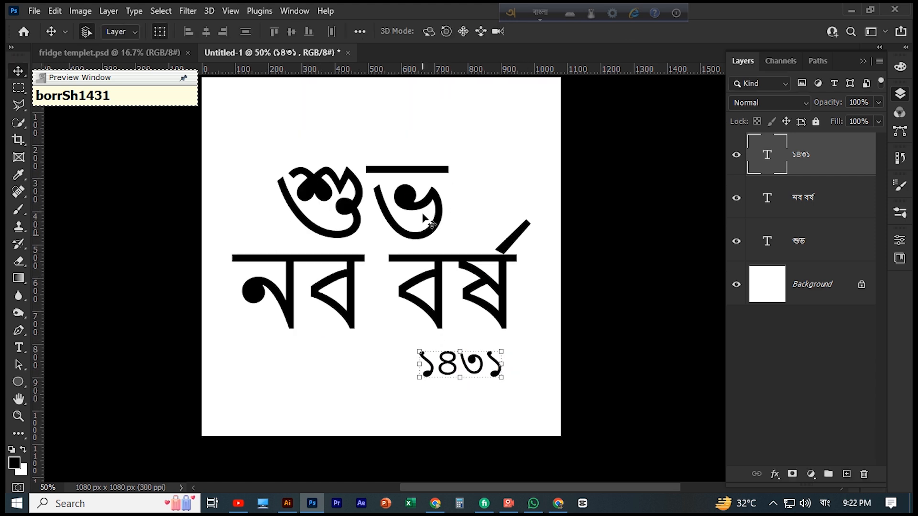
Enlarge the "শুভ" text and position it above "নব বর্ষ".
{"action": "scroll", "coordinate": [422, 218], "scroll_direction": "down", "scroll_amount": 1}
{"action": "scroll", "coordinate": [466, 165], "scroll_direction": "down", "scroll_amount": 1}
{"action": "left_click", "coordinate": [448, 182]}
{"action": "left_click", "coordinate": [345, 191]}
{"action": "key", "text": "ctrl+t"}
{"action": "left_click_drag", "start_coordinate": [341, 198], "coordinate": [316, 179]}
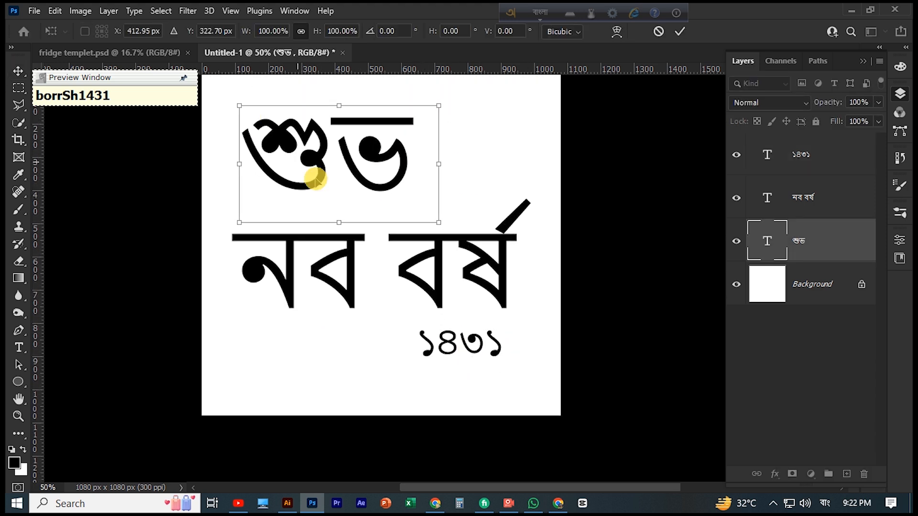
{"action": "left_click_drag", "start_coordinate": [439, 222], "coordinate": [481, 248]}
{"action": "left_click_drag", "start_coordinate": [417, 164], "coordinate": [426, 170]}
{"action": "left_click", "coordinate": [679, 31]}
{"action": "scroll", "coordinate": [526, 285], "scroll_direction": "down", "scroll_amount": 1}
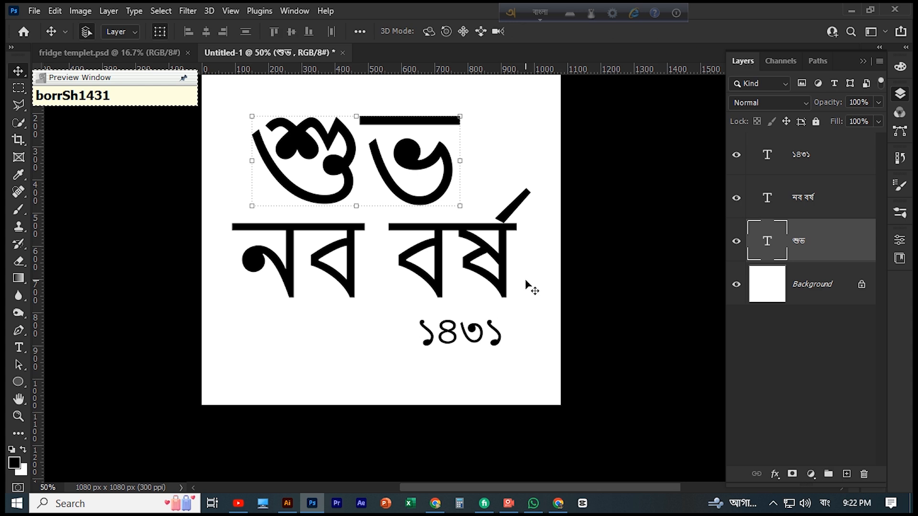
Scale the "শুভ" text down to about 63 pt and set it just above the start of "নব বর্ষ".
{"action": "left_click", "coordinate": [526, 286]}
{"action": "scroll", "coordinate": [520, 293], "scroll_direction": "down", "scroll_amount": 1}
{"action": "scroll", "coordinate": [496, 313], "scroll_direction": "up", "scroll_amount": 2}
{"action": "scroll", "coordinate": [470, 261], "scroll_direction": "down", "scroll_amount": 1}
{"action": "left_click", "coordinate": [444, 207]}
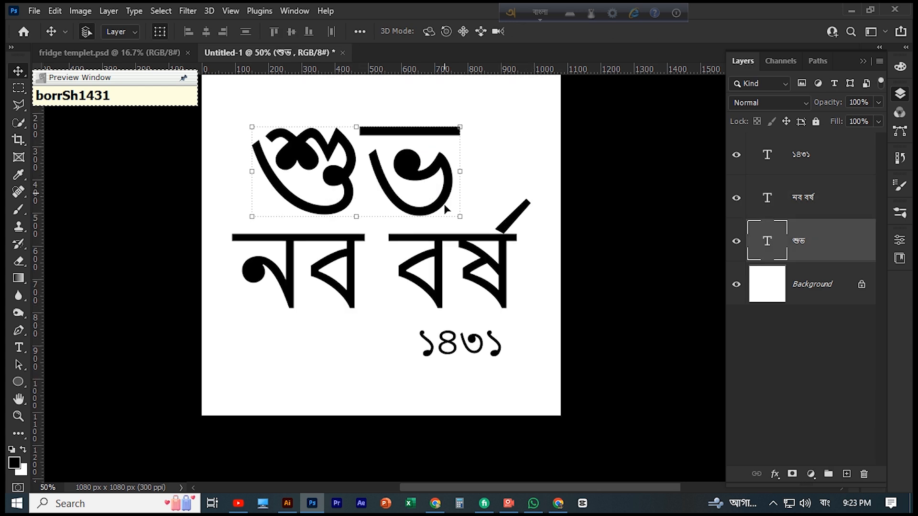
{"action": "key", "text": "ctrl+t"}
{"action": "left_click_drag", "start_coordinate": [457, 221], "coordinate": [395, 196]}
{"action": "left_click_drag", "start_coordinate": [377, 157], "coordinate": [408, 209]}
{"action": "left_click", "coordinate": [679, 32]}
{"action": "scroll", "coordinate": [509, 269], "scroll_direction": "down", "scroll_amount": 2}
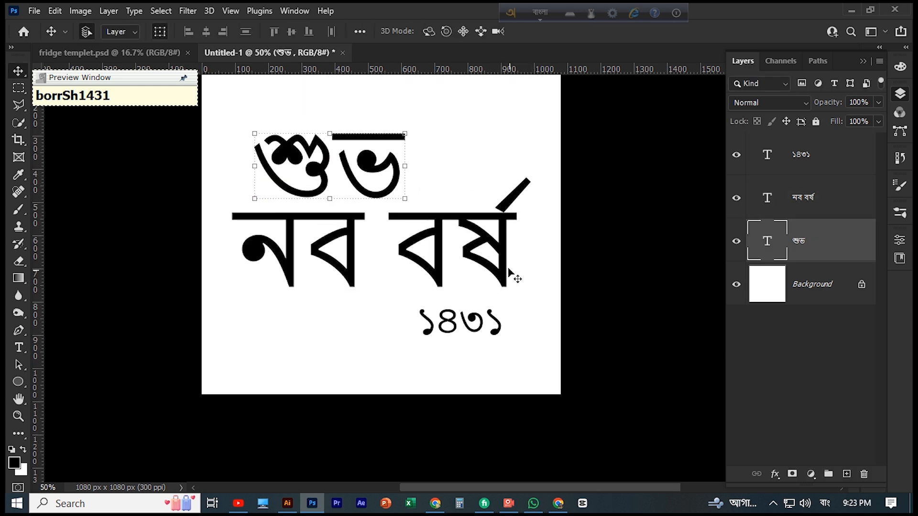
Scale the "নব বর্ষ" text down to about 68% and place it directly beneath "শুভ".
{"action": "left_click", "coordinate": [507, 267]}
{"action": "scroll", "coordinate": [511, 271], "scroll_direction": "down", "scroll_amount": 1}
{"action": "left_click_drag", "start_coordinate": [530, 274], "coordinate": [493, 261]}
{"action": "left_click_drag", "start_coordinate": [505, 294], "coordinate": [407, 249]}
{"action": "left_click_drag", "start_coordinate": [377, 196], "coordinate": [439, 224]}
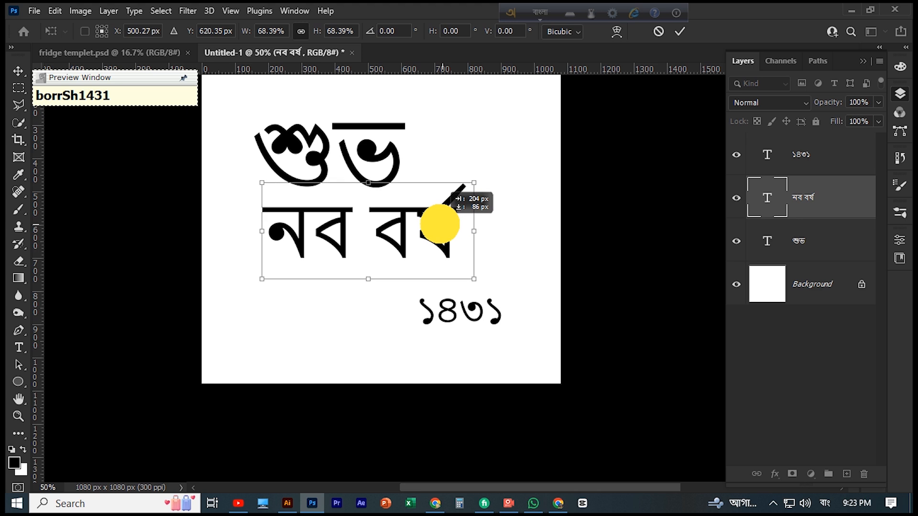
{"action": "left_click", "coordinate": [686, 31]}
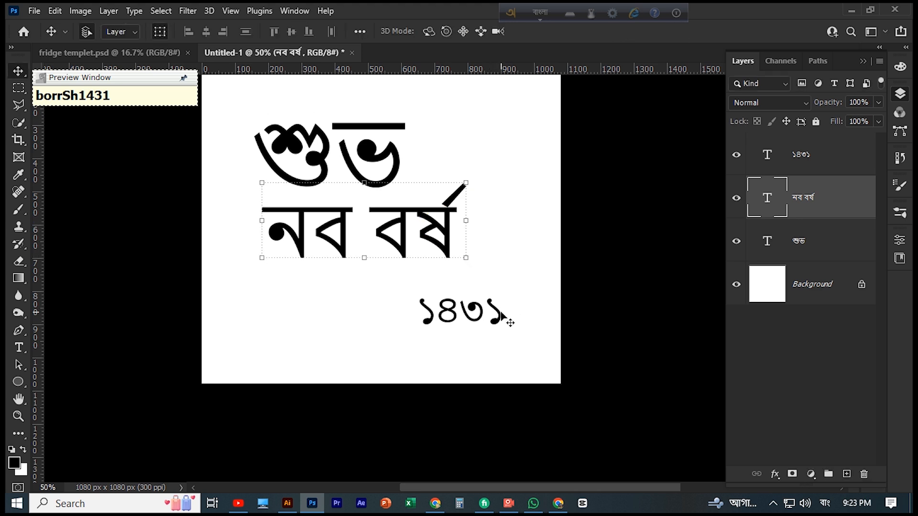
Move the "১৪৩১" text close under the end of "নব বর্ষ", aligned with its last letter.
{"action": "left_click_drag", "start_coordinate": [498, 314], "coordinate": [447, 284]}
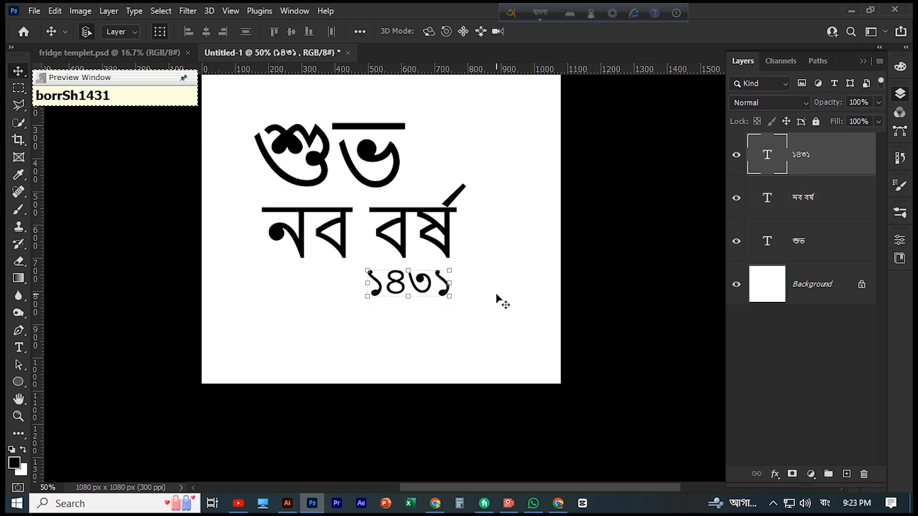
{"action": "scroll", "coordinate": [498, 301], "scroll_direction": "up", "scroll_amount": 1}
{"action": "left_click_drag", "start_coordinate": [234, 141], "coordinate": [480, 392]}
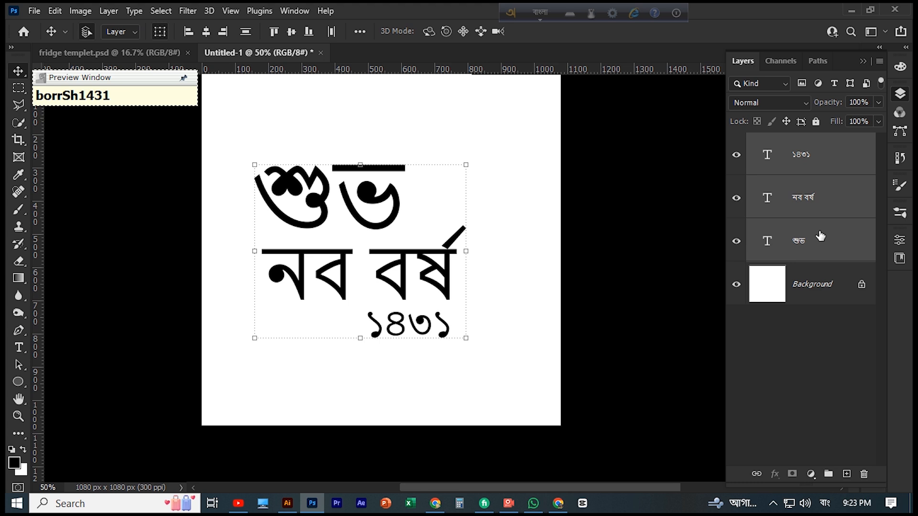
{"action": "left_click", "coordinate": [522, 372]}
Set the text colour of "শুভ" to red, ff0000.
{"action": "left_click", "coordinate": [389, 200]}
{"action": "left_click", "coordinate": [18, 348]}
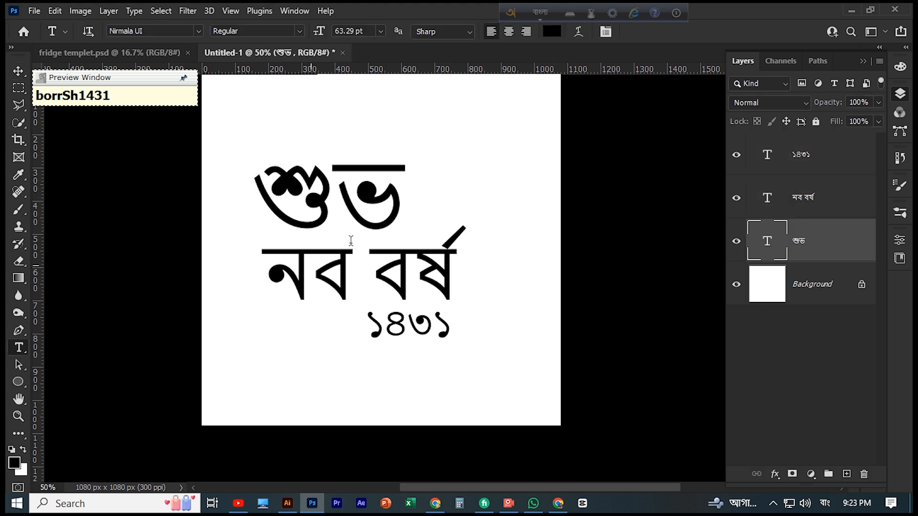
{"action": "left_click", "coordinate": [552, 31]}
{"action": "left_click", "coordinate": [723, 264]}
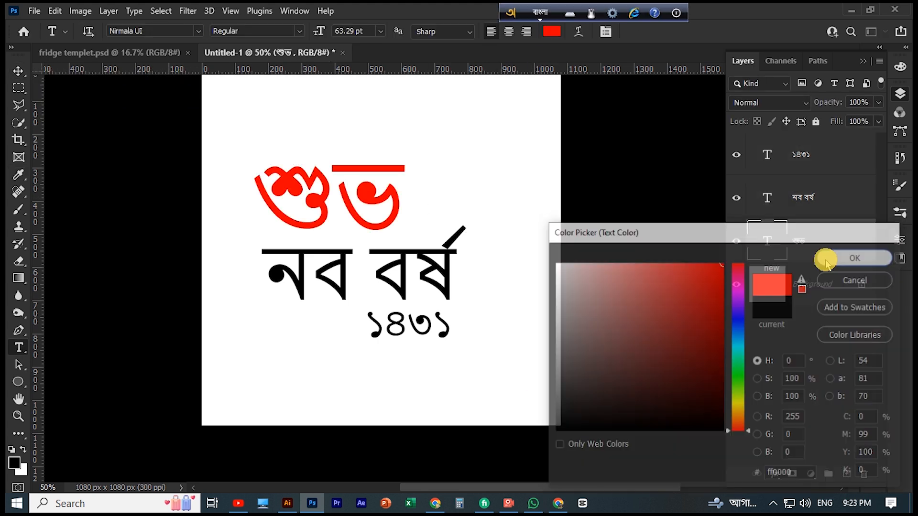
{"action": "left_click", "coordinate": [822, 258]}
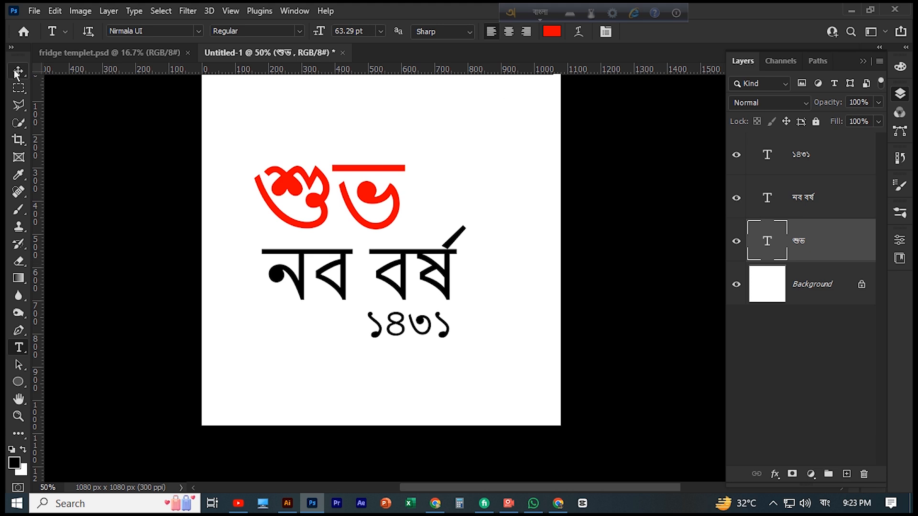
Set the text colour of "নব বর্ষ" to bright yellow.
{"action": "left_click", "coordinate": [18, 71]}
{"action": "left_click", "coordinate": [310, 277]}
{"action": "left_click", "coordinate": [17, 348]}
{"action": "left_click", "coordinate": [552, 31]}
{"action": "left_click", "coordinate": [738, 397]}
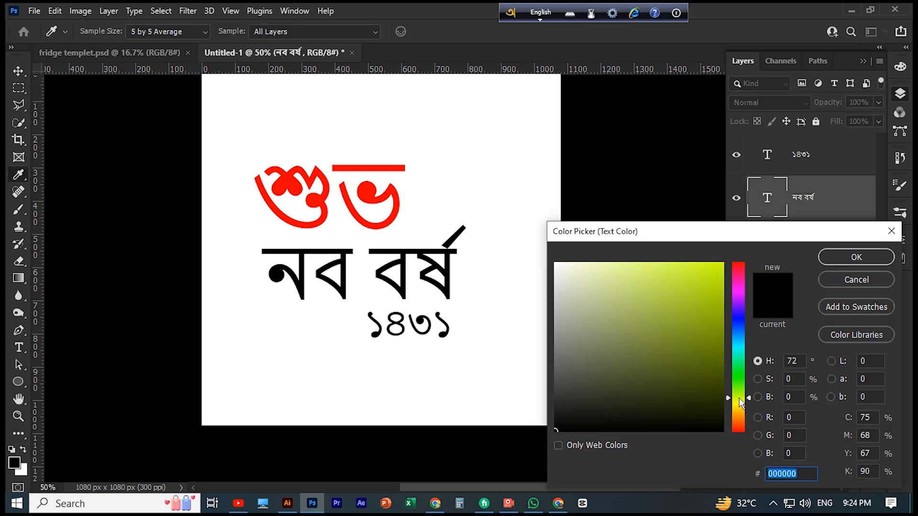
{"action": "left_click", "coordinate": [738, 402]}
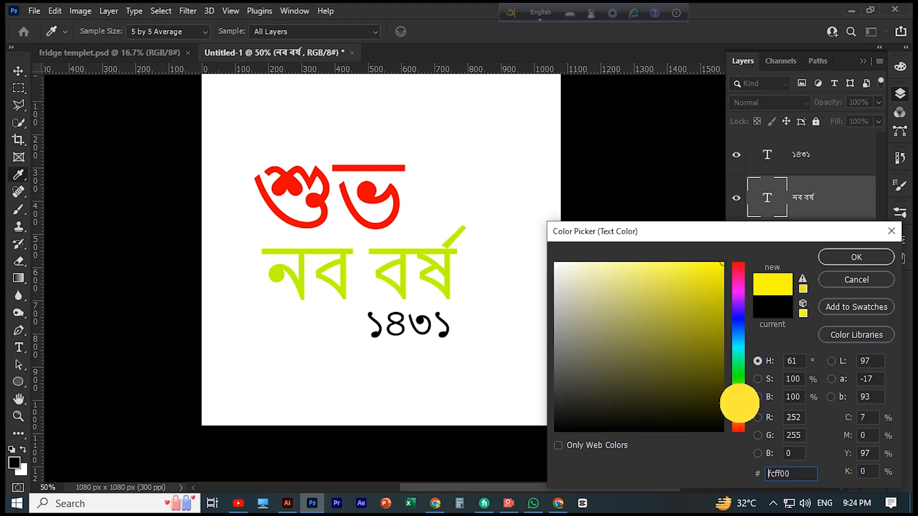
{"action": "left_click", "coordinate": [860, 262]}
Colour the "১৪৩১" text red, ff0000, and leave all layers deselected.
{"action": "left_click", "coordinate": [18, 70]}
{"action": "left_click", "coordinate": [425, 335]}
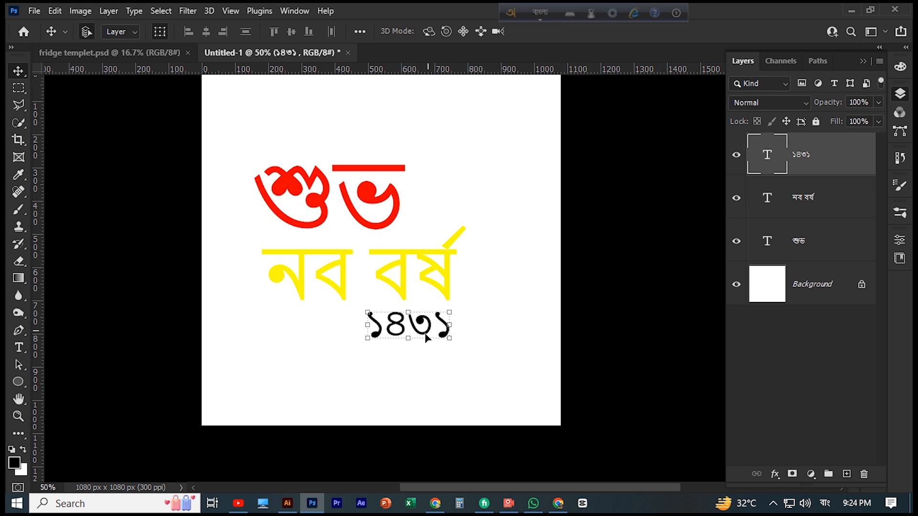
{"action": "left_click", "coordinate": [19, 348]}
{"action": "left_click", "coordinate": [551, 31]}
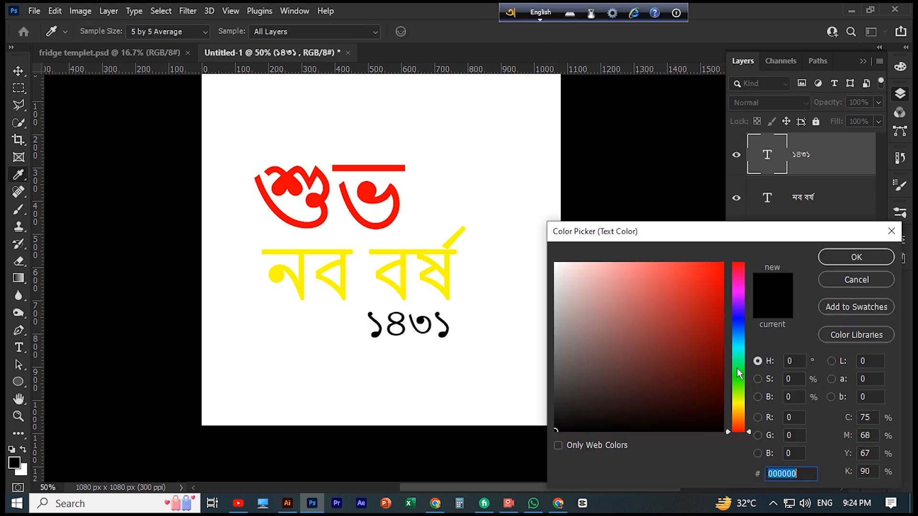
{"action": "left_click", "coordinate": [738, 381]}
{"action": "left_click", "coordinate": [721, 264]}
{"action": "left_click", "coordinate": [738, 350]}
{"action": "left_click", "coordinate": [744, 433]}
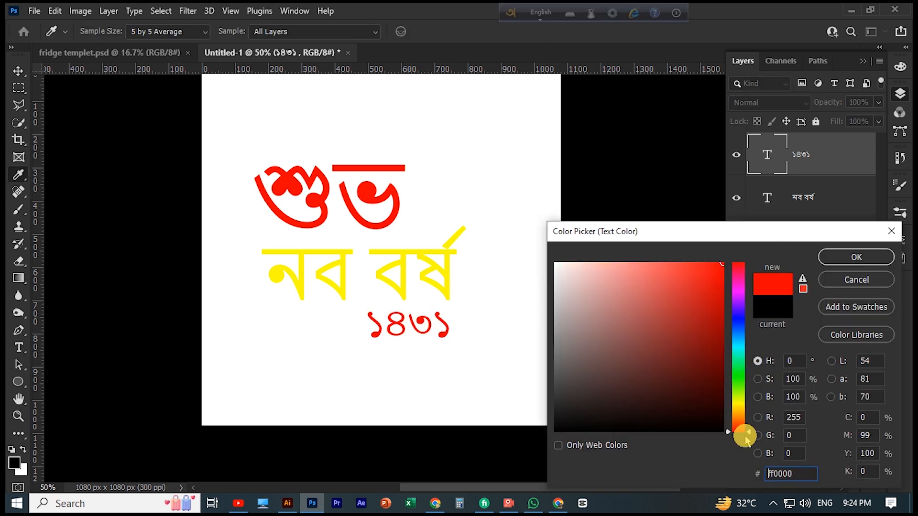
{"action": "left_click", "coordinate": [855, 258]}
{"action": "left_click", "coordinate": [18, 72]}
{"action": "scroll", "coordinate": [581, 228], "scroll_direction": "up", "scroll_amount": 1}
{"action": "left_click", "coordinate": [617, 261]}
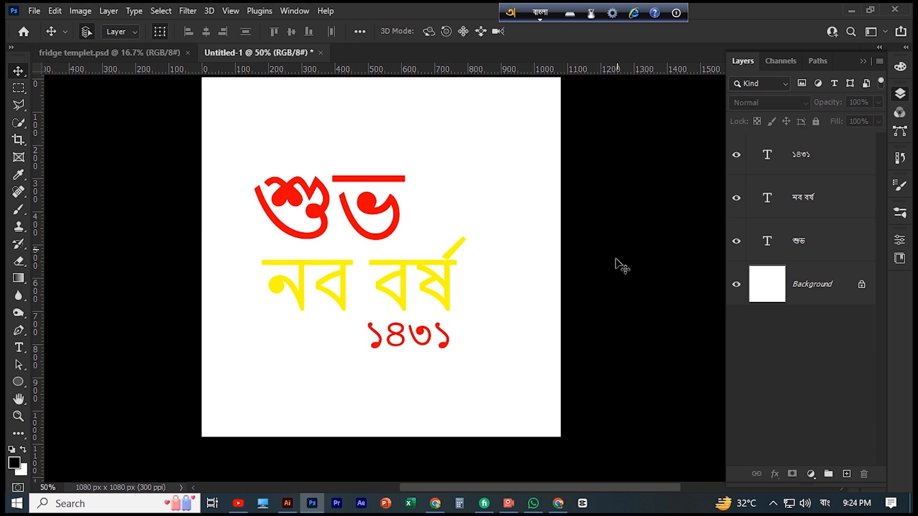
Draw a circle about 928 px across, centred on the text, with the Ellipse tool and open its fill options.
{"action": "right_click", "coordinate": [19, 381]}
{"action": "left_click", "coordinate": [72, 392]}
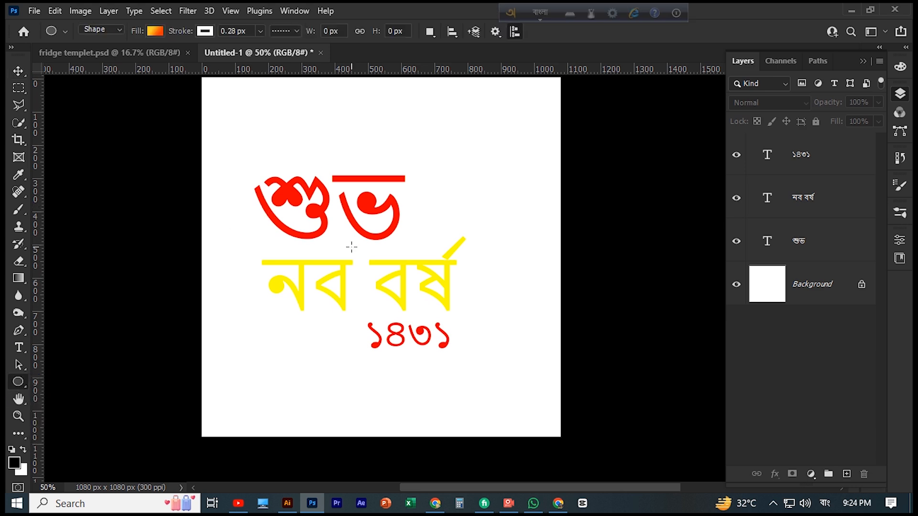
{"action": "left_click_drag", "start_coordinate": [348, 242], "coordinate": [567, 387]}
{"action": "left_click", "coordinate": [152, 33]}
{"action": "left_click", "coordinate": [192, 197]}
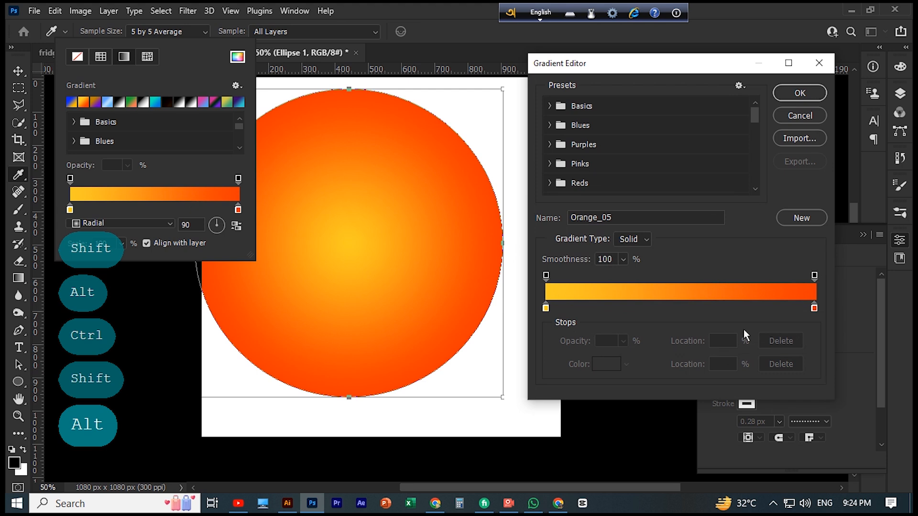
{"action": "left_click", "coordinate": [238, 56]}
{"action": "left_click", "coordinate": [819, 62]}
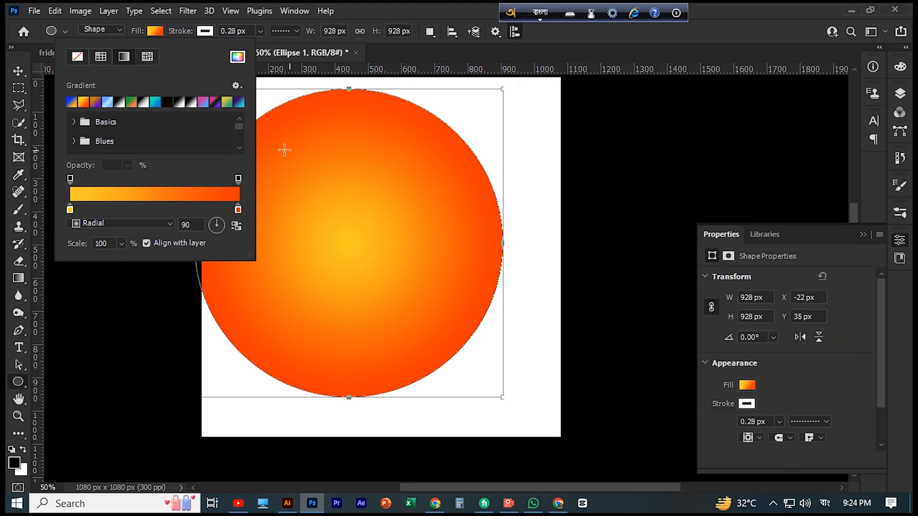
Change the circle's fill to a solid bright blue and return to the layer list with the Move tool active.
{"action": "left_click", "coordinate": [237, 57]}
{"action": "left_click_drag", "start_coordinate": [740, 413], "coordinate": [745, 319]}
{"action": "left_click_drag", "start_coordinate": [716, 268], "coordinate": [724, 261]}
{"action": "left_click", "coordinate": [850, 258]}
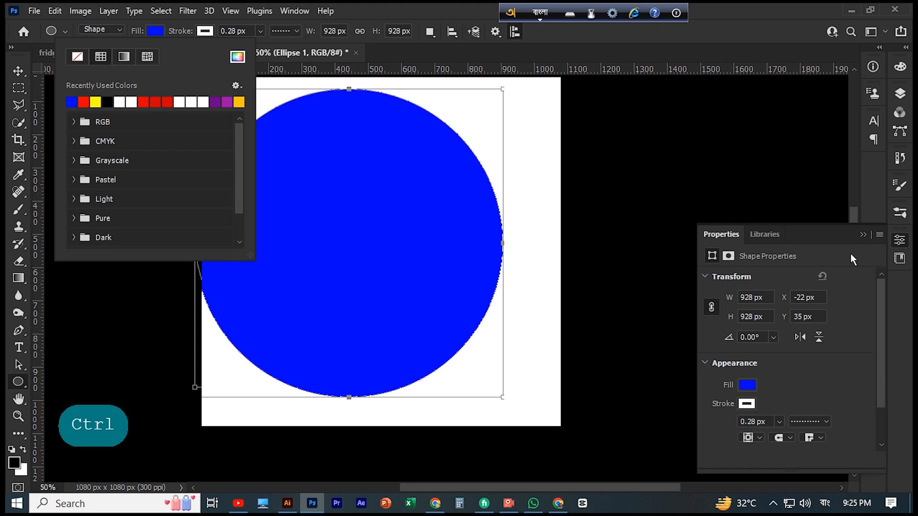
{"action": "left_click", "coordinate": [18, 71]}
{"action": "left_click", "coordinate": [897, 93]}
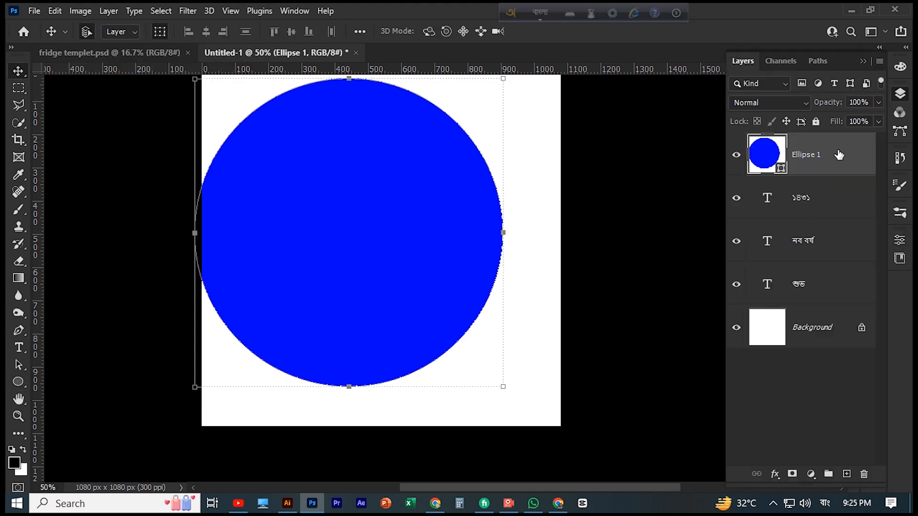
Place the blue circle's layer below the three text layers and centre the circle on the canvas.
{"action": "left_click_drag", "start_coordinate": [838, 154], "coordinate": [838, 304]}
{"action": "scroll", "coordinate": [486, 238], "scroll_direction": "up", "scroll_amount": 1}
{"action": "left_click_drag", "start_coordinate": [454, 214], "coordinate": [475, 219]}
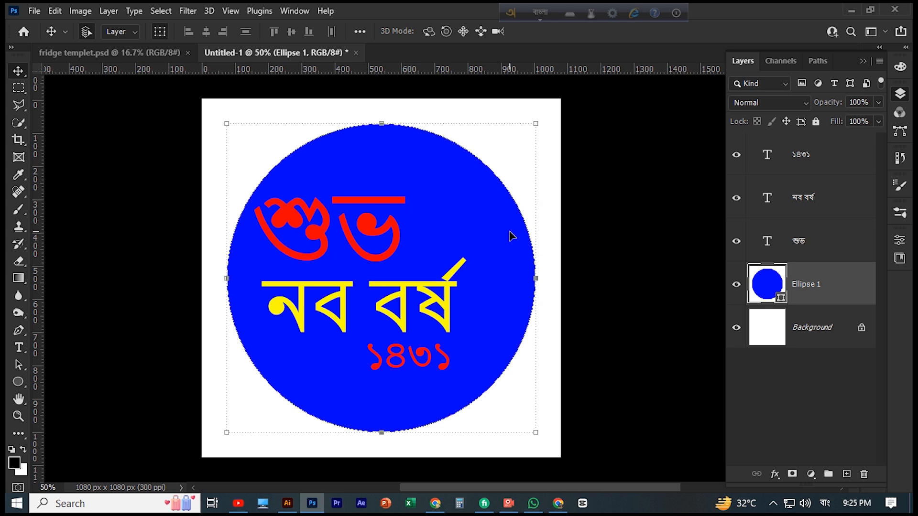
Select the শুভ, নব বর্ষ and ১৪৩১ texts together, shift them slightly right within the circle, and deselect them.
{"action": "left_click", "coordinate": [378, 224]}
{"action": "left_click", "coordinate": [406, 286], "text": "shift"}
{"action": "scroll", "coordinate": [406, 286], "scroll_direction": "down", "scroll_amount": 1}
{"action": "scroll", "coordinate": [411, 288], "scroll_direction": "up", "scroll_amount": 4}
{"action": "scroll", "coordinate": [412, 288], "scroll_direction": "up", "scroll_amount": 4}
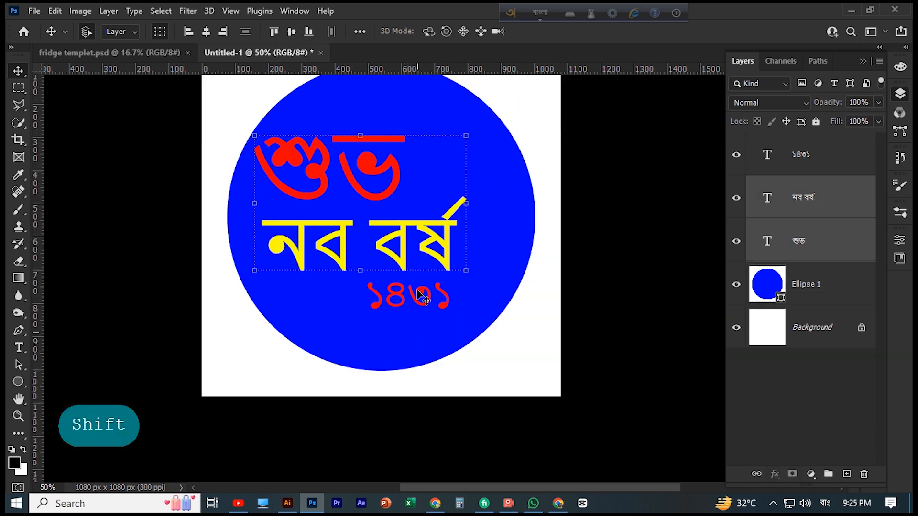
{"action": "left_click", "coordinate": [425, 342], "text": "shift"}
{"action": "left_click_drag", "start_coordinate": [406, 271], "coordinate": [424, 268]}
{"action": "left_click", "coordinate": [532, 368]}
{"action": "scroll", "coordinate": [532, 367], "scroll_direction": "down", "scroll_amount": 4}
{"action": "scroll", "coordinate": [532, 367], "scroll_direction": "up", "scroll_amount": 6}
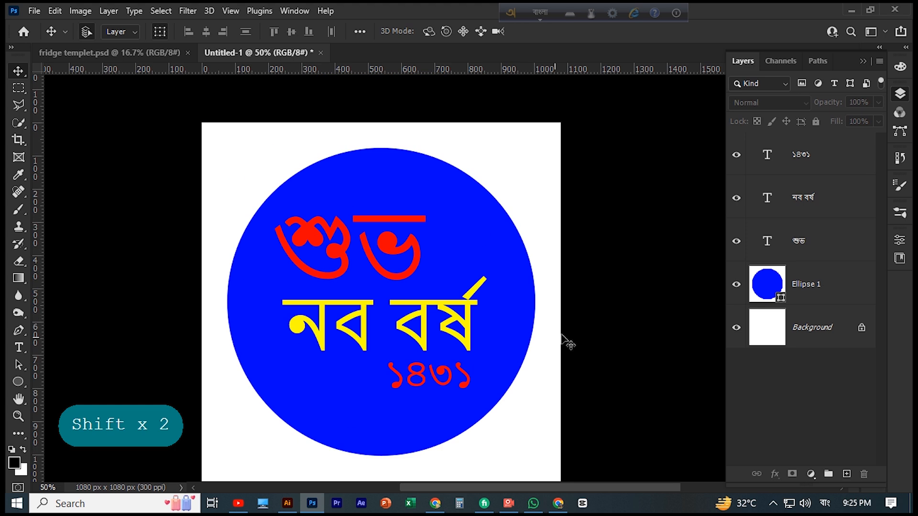
{"action": "scroll", "coordinate": [566, 330], "scroll_direction": "down", "scroll_amount": 2}
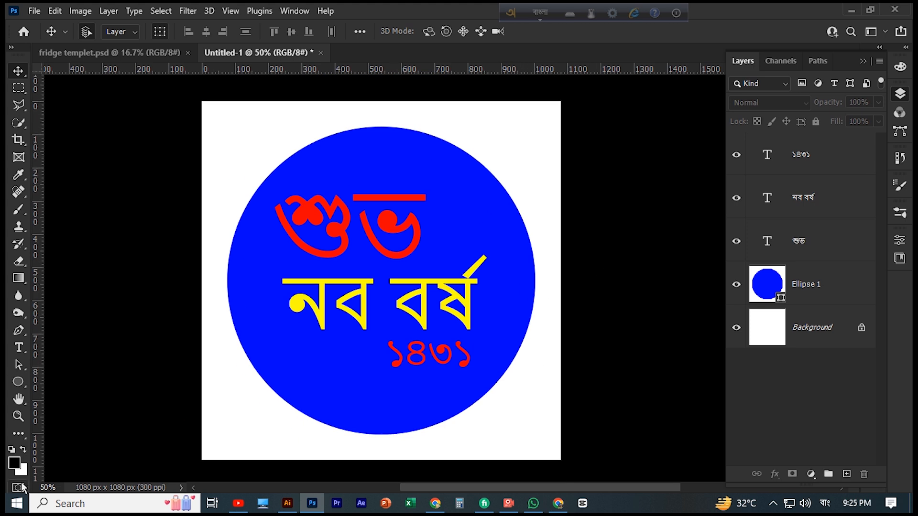
Activate the Custom Shape tool and choose the tall flower stem from the Flowers shape set.
{"action": "right_click", "coordinate": [25, 377]}
{"action": "left_click", "coordinate": [81, 444]}
{"action": "scroll", "coordinate": [245, 424], "scroll_direction": "down", "scroll_amount": 1}
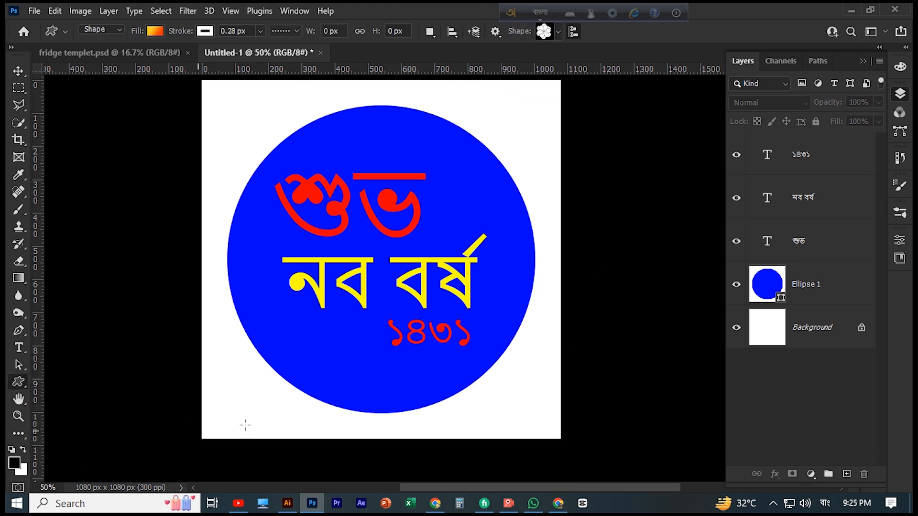
{"action": "left_click", "coordinate": [557, 33]}
{"action": "left_click", "coordinate": [553, 116]}
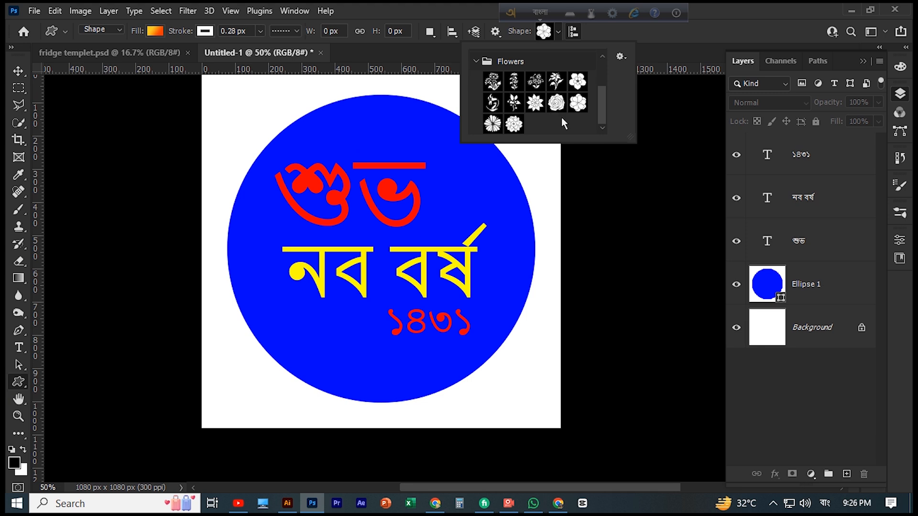
{"action": "scroll", "coordinate": [561, 121], "scroll_direction": "up", "scroll_amount": 1}
{"action": "left_click", "coordinate": [513, 96]}
Draw the orange gradient flower shape in the upper-right corner of the canvas and deselect it.
{"action": "left_click", "coordinate": [17, 76]}
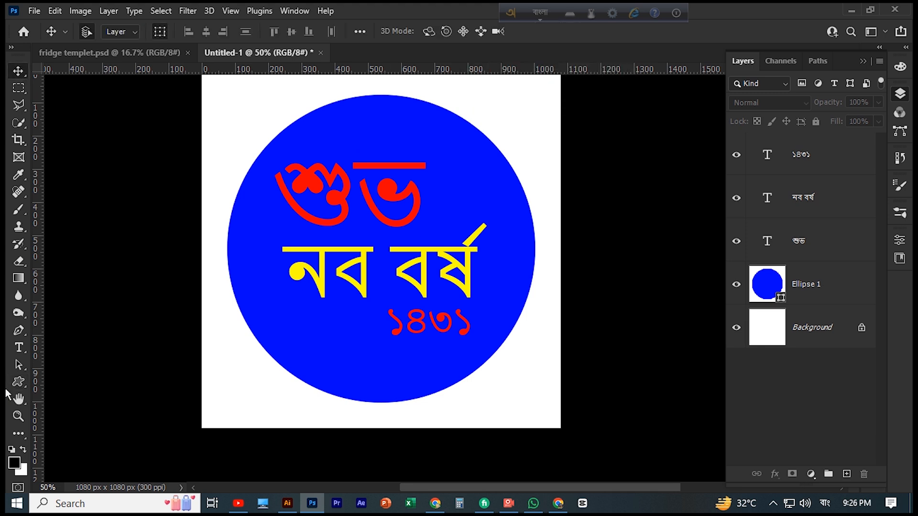
{"action": "left_click", "coordinate": [19, 381]}
{"action": "scroll", "coordinate": [528, 253], "scroll_direction": "up", "scroll_amount": 3}
{"action": "left_click_drag", "start_coordinate": [520, 164], "coordinate": [577, 266]}
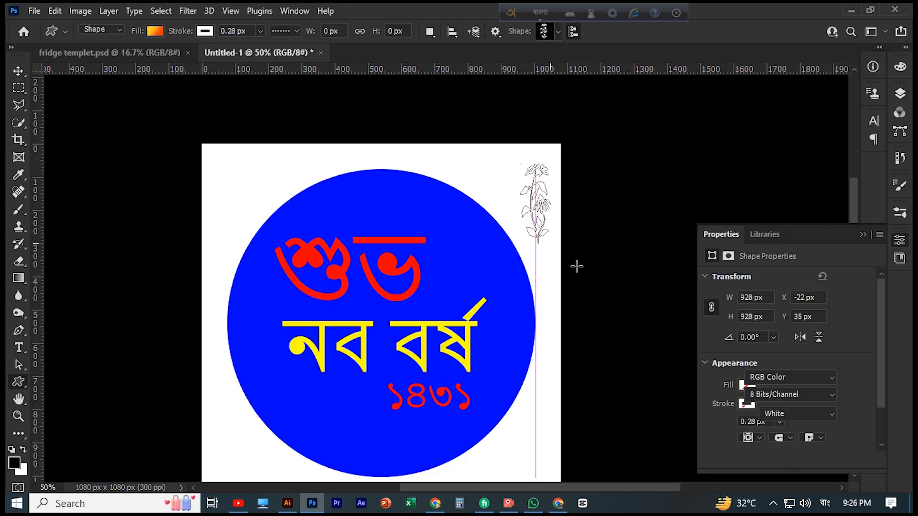
{"action": "left_click", "coordinate": [18, 71]}
{"action": "left_click", "coordinate": [230, 165]}
{"action": "scroll", "coordinate": [140, 200], "scroll_direction": "down", "scroll_amount": 1}
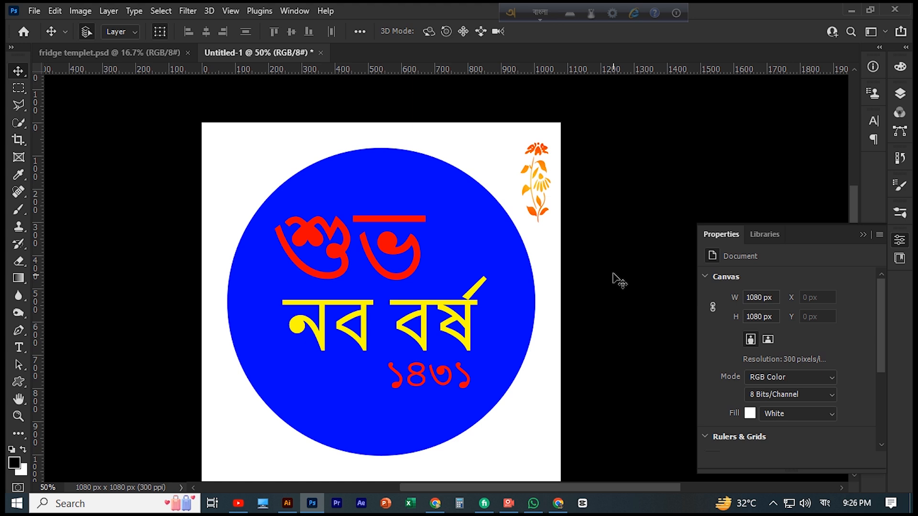
{"action": "scroll", "coordinate": [591, 174], "scroll_direction": "down", "scroll_amount": 2}
Rotate the flower about -20.90°, move it slightly closer to the circle, and apply the transform.
{"action": "left_click", "coordinate": [541, 163]}
{"action": "scroll", "coordinate": [532, 144], "scroll_direction": "down", "scroll_amount": 1}
{"action": "left_click_drag", "start_coordinate": [505, 106], "coordinate": [491, 119]}
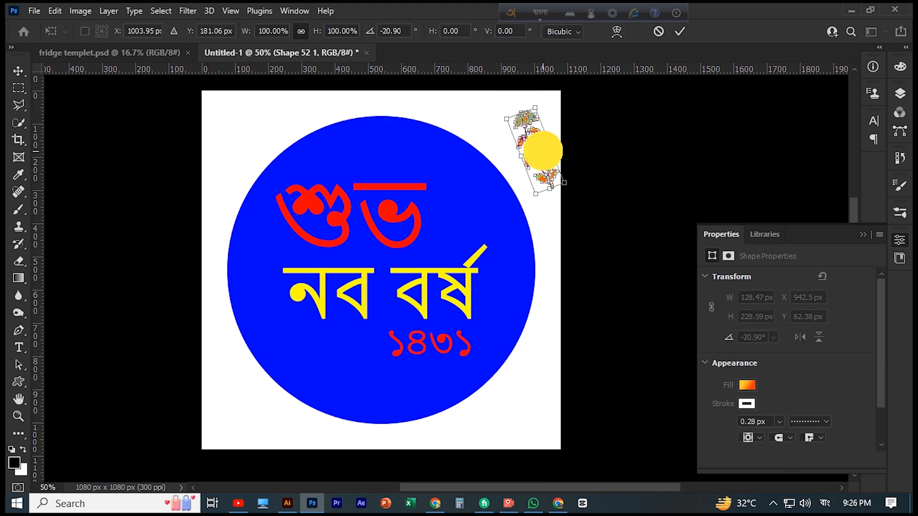
{"action": "left_click_drag", "start_coordinate": [543, 151], "coordinate": [523, 139]}
{"action": "left_click", "coordinate": [679, 32]}
{"action": "scroll", "coordinate": [640, 129], "scroll_direction": "down", "scroll_amount": 2}
{"action": "scroll", "coordinate": [618, 205], "scroll_direction": "up", "scroll_amount": 1}
{"action": "left_click", "coordinate": [619, 207]}
{"action": "scroll", "coordinate": [605, 198], "scroll_direction": "up", "scroll_amount": 3}
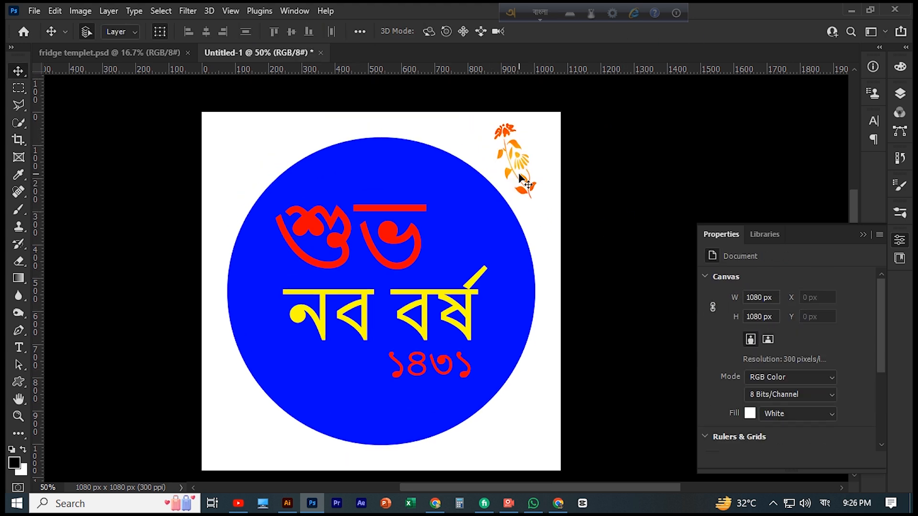
Try to duplicate the flower shape downward along the right side of the canvas.
{"action": "left_click_drag", "start_coordinate": [518, 174], "coordinate": [593, 187]}
{"action": "scroll", "coordinate": [578, 296], "scroll_direction": "down", "scroll_amount": 2}
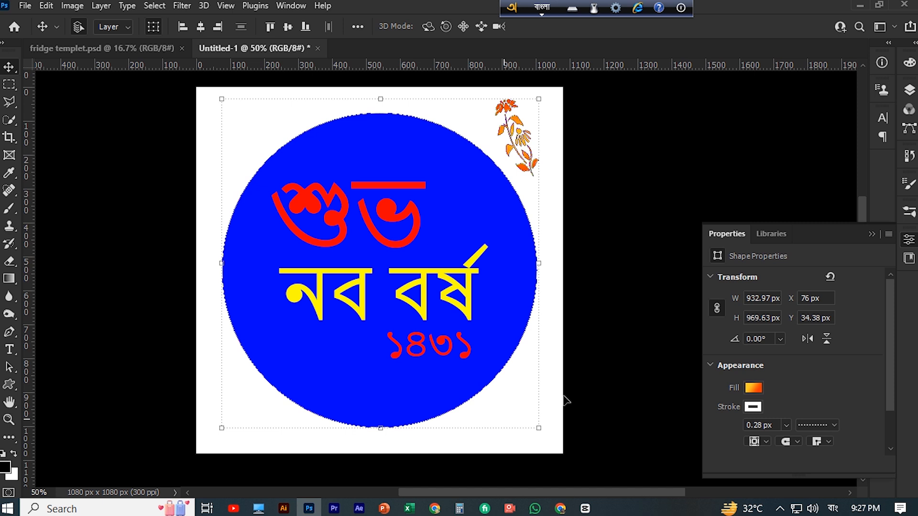
{"action": "scroll", "coordinate": [573, 389], "scroll_direction": "down", "scroll_amount": 2}
{"action": "left_click", "coordinate": [618, 367]}
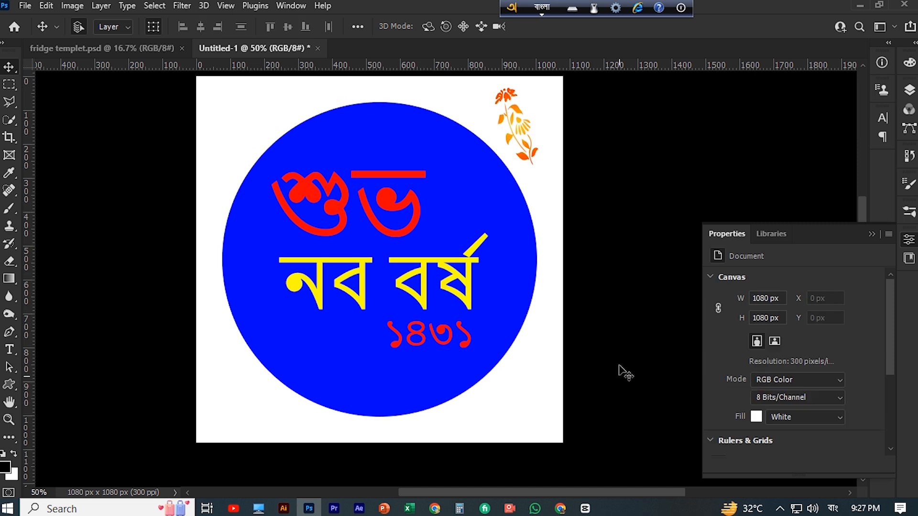
{"action": "scroll", "coordinate": [592, 287], "scroll_direction": "up", "scroll_amount": 4}
{"action": "left_click", "coordinate": [522, 174]}
{"action": "scroll", "coordinate": [523, 167], "scroll_direction": "down", "scroll_amount": 1}
{"action": "left_click_drag", "start_coordinate": [524, 149], "coordinate": [525, 304]}
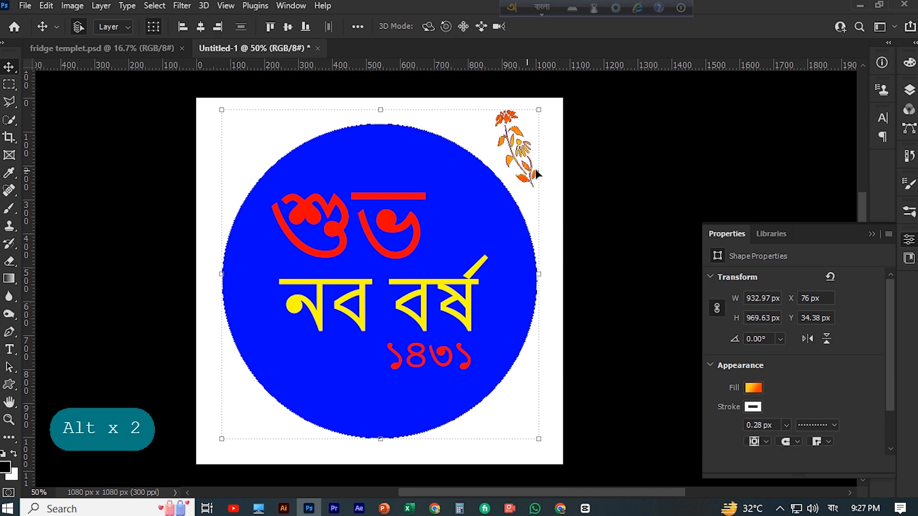
{"action": "left_click", "coordinate": [807, 167]}
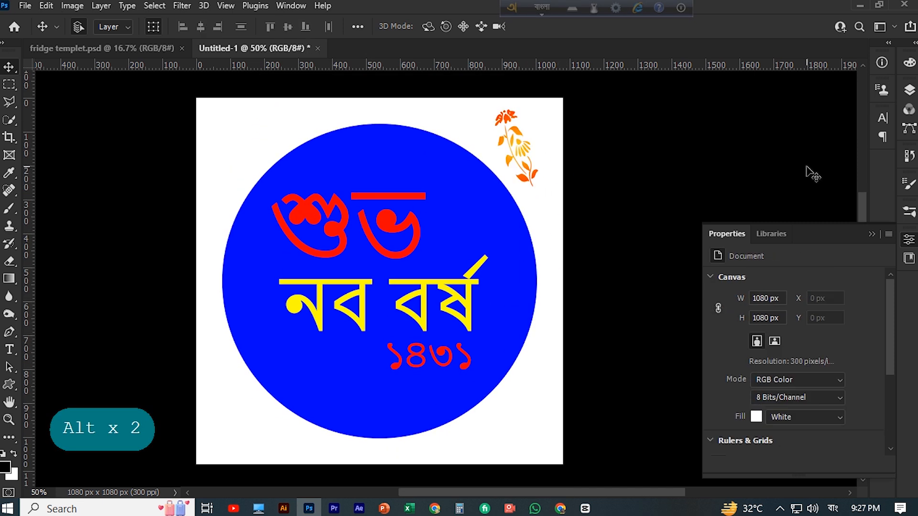
{"action": "left_click", "coordinate": [509, 509]}
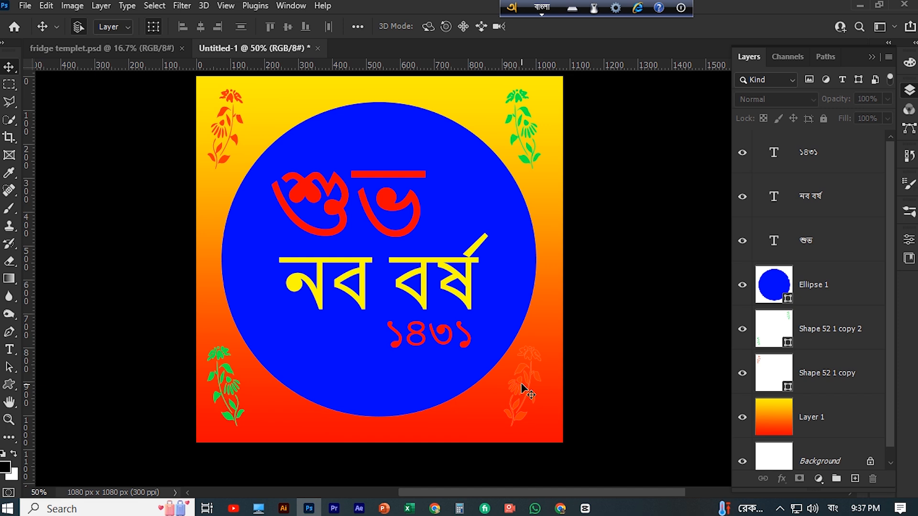
Change the end colour stop of the "Shape 52 1 copy" flowers' gradient fill to purple, 9e00f8, and deselect the layer.
{"action": "left_click", "coordinate": [525, 390]}
{"action": "scroll", "coordinate": [528, 389], "scroll_direction": "down", "scroll_amount": 1}
{"action": "double_click", "coordinate": [774, 378]}
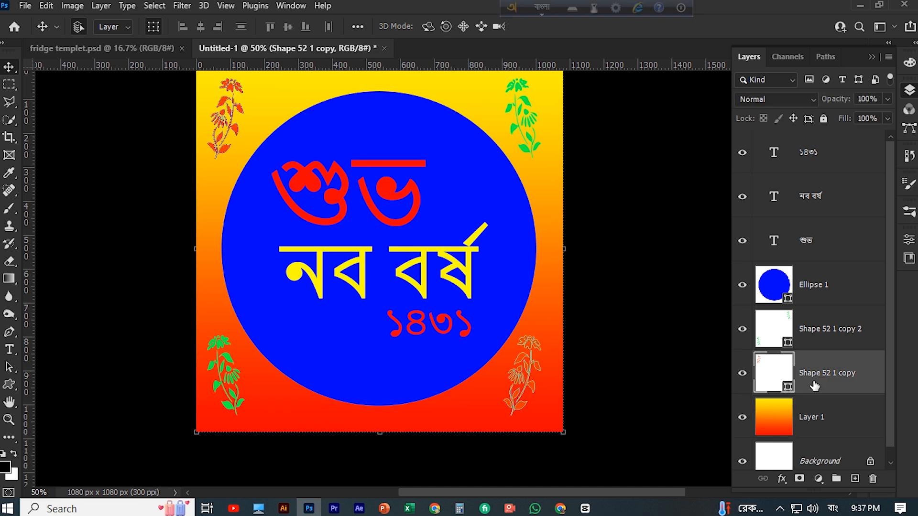
{"action": "left_click", "coordinate": [120, 150]}
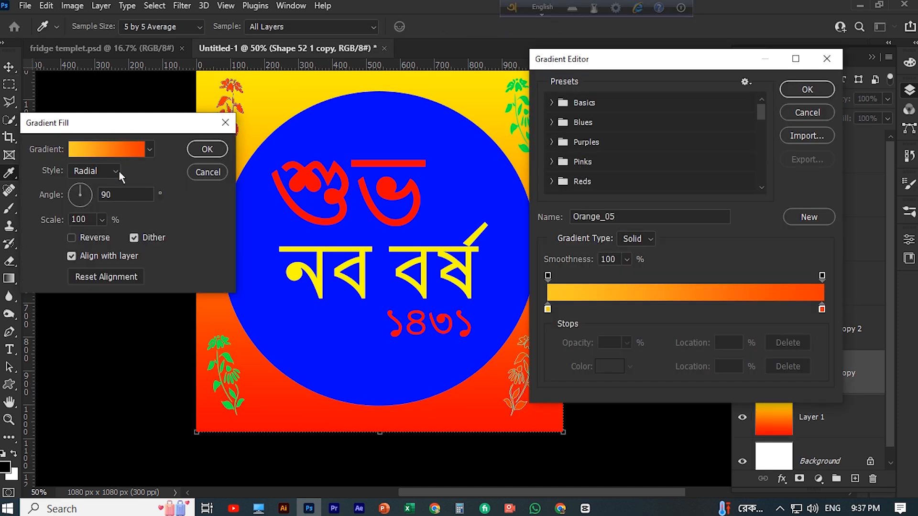
{"action": "left_click", "coordinate": [822, 310]}
{"action": "double_click", "coordinate": [821, 309]}
{"action": "left_click", "coordinate": [744, 303]}
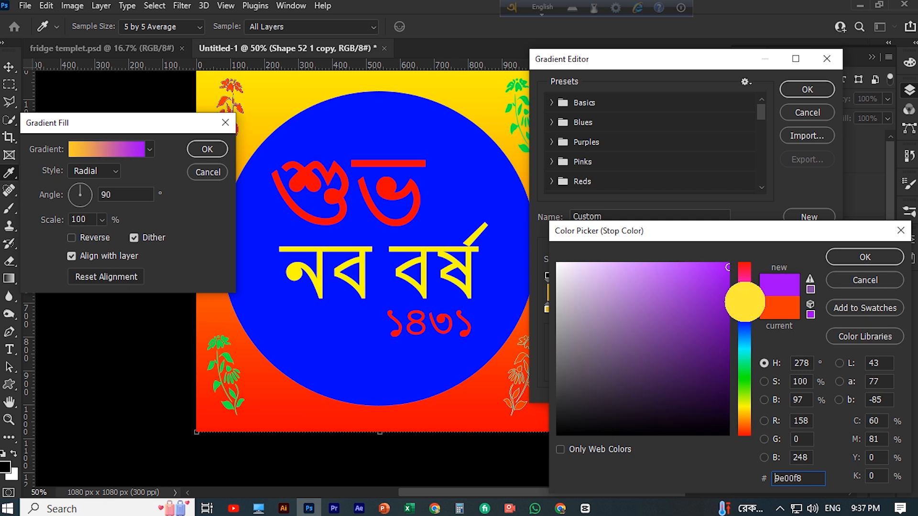
{"action": "left_click", "coordinate": [864, 256]}
{"action": "key", "text": "Return"}
{"action": "key", "text": "Return"}
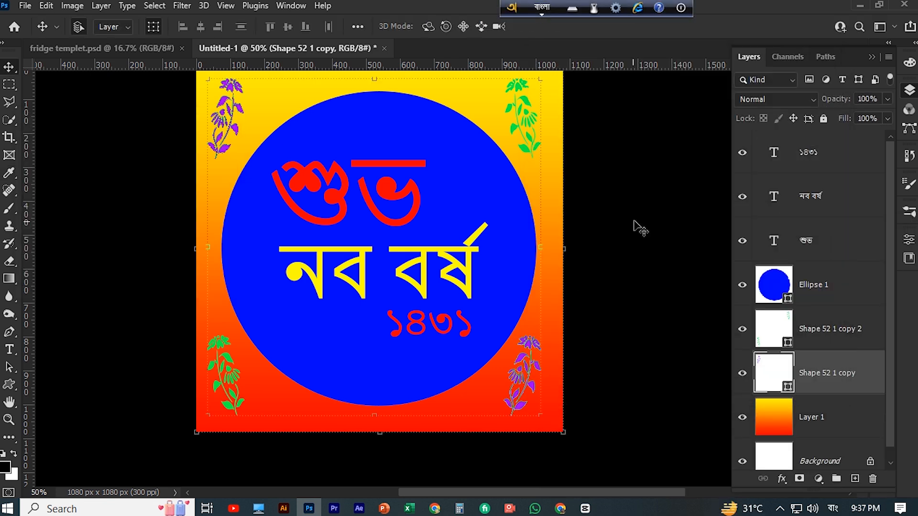
{"action": "left_click", "coordinate": [86, 162]}
{"action": "scroll", "coordinate": [86, 164], "scroll_direction": "down", "scroll_amount": 1}
{"action": "scroll", "coordinate": [86, 165], "scroll_direction": "up", "scroll_amount": 2}
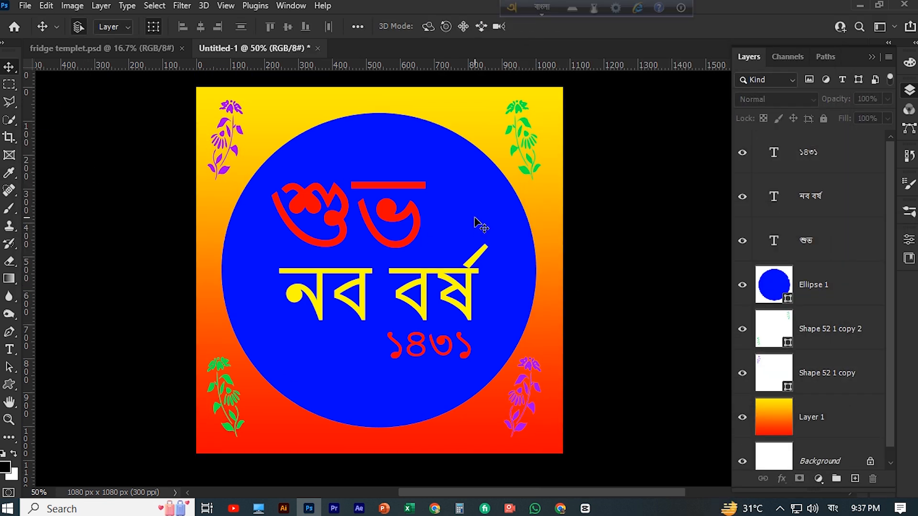
Change the circle's fill colour to white, ffffff.
{"action": "left_click", "coordinate": [506, 224]}
{"action": "scroll", "coordinate": [423, 263], "scroll_direction": "down", "scroll_amount": 1}
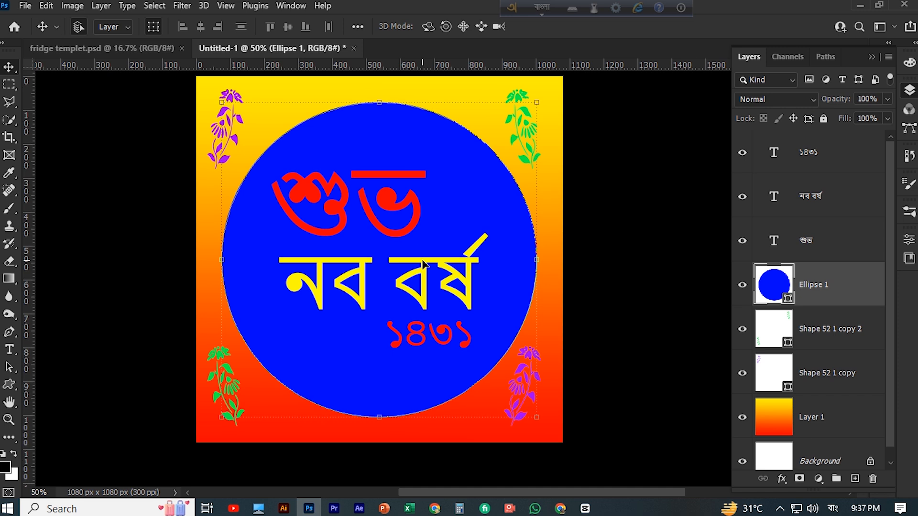
{"action": "double_click", "coordinate": [787, 299]}
{"action": "left_click", "coordinate": [558, 265]}
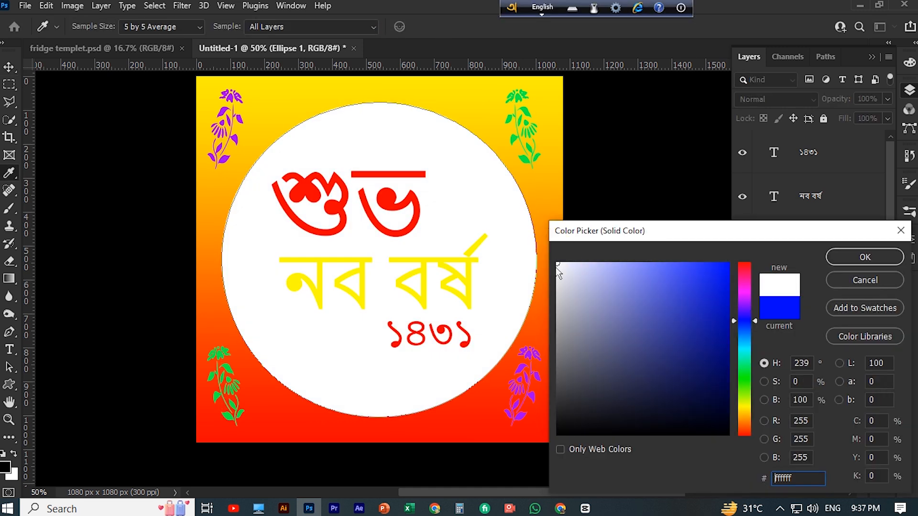
{"action": "left_click", "coordinate": [856, 256]}
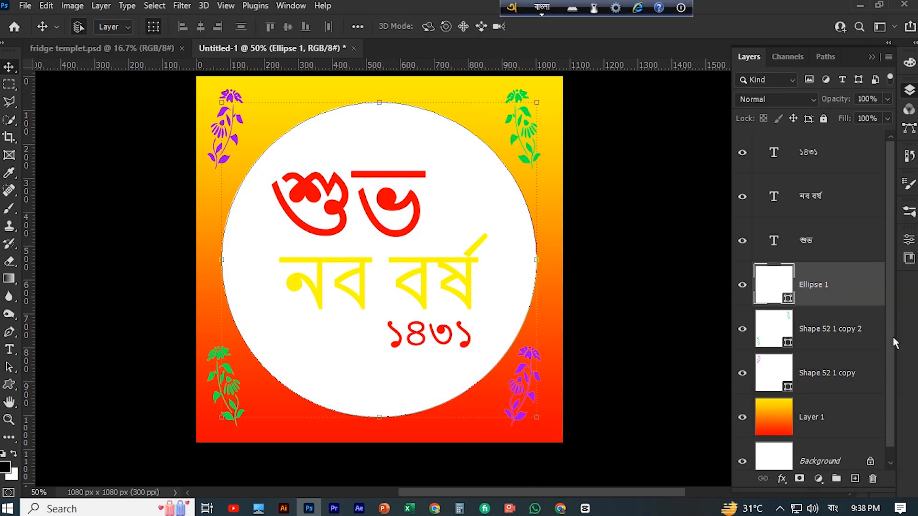
{"action": "scroll", "coordinate": [652, 240], "scroll_direction": "down", "scroll_amount": 1}
Move the শুভ text layer to the top of the stack and duplicate the নব বর্ষ text layer.
{"action": "left_click", "coordinate": [431, 271]}
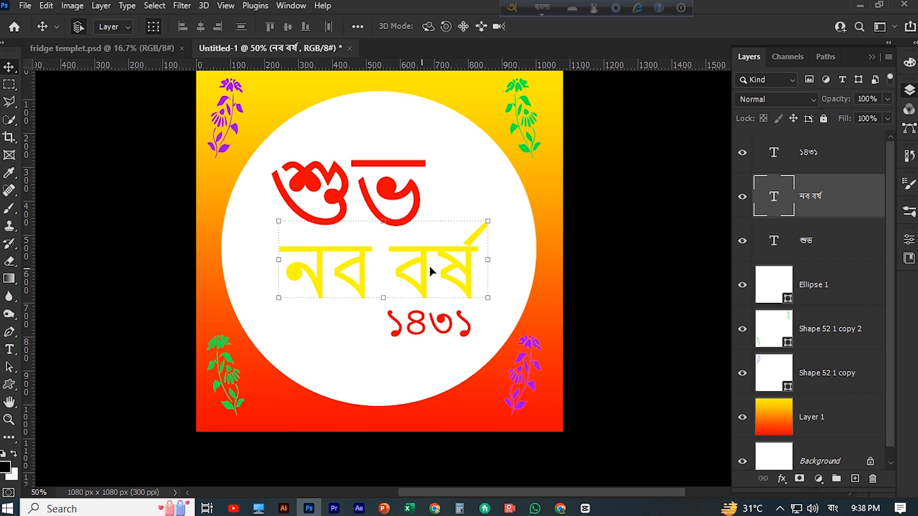
{"action": "left_click_drag", "start_coordinate": [836, 245], "coordinate": [814, 157]}
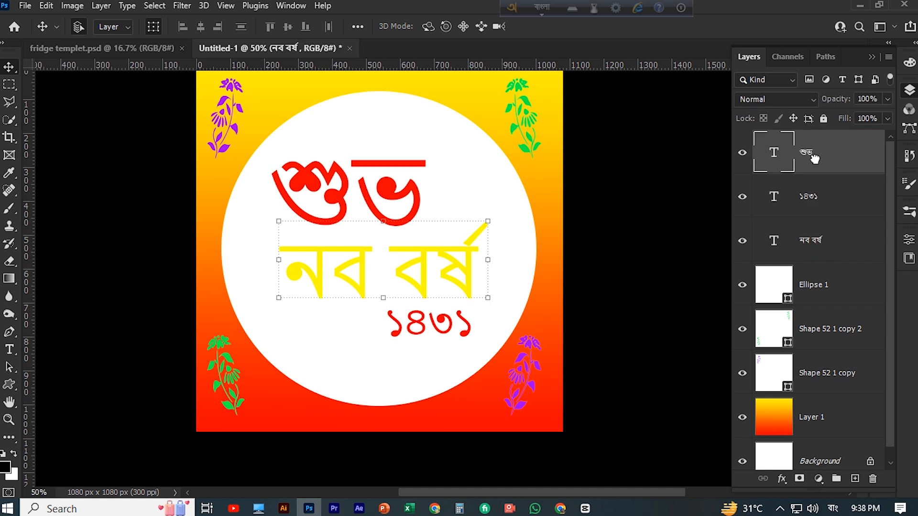
{"action": "left_click", "coordinate": [829, 245]}
{"action": "key", "text": "ctrl+j"}
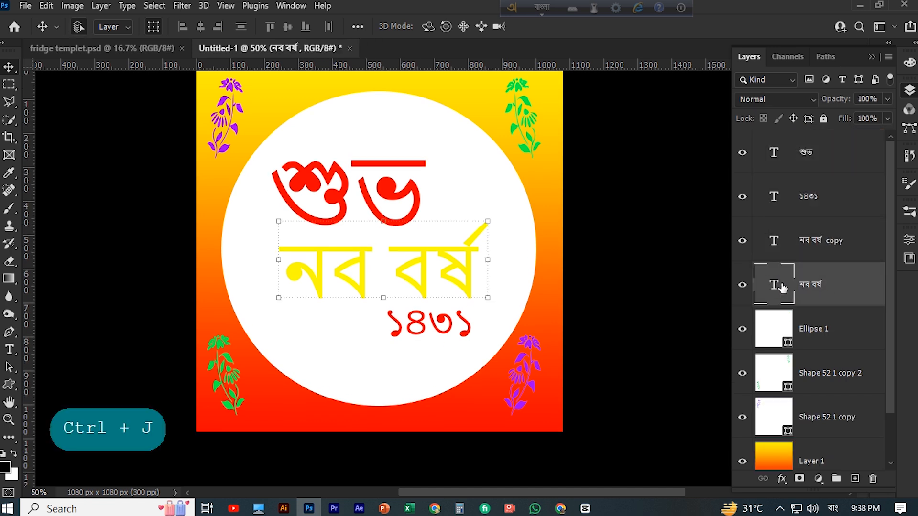
Rasterize the lower নব বর্ষ layer, fill its lettering with black, and clear the selection.
{"action": "right_click", "coordinate": [782, 287]}
{"action": "left_click", "coordinate": [664, 219]}
{"action": "left_click", "coordinate": [774, 285], "text": "ctrl"}
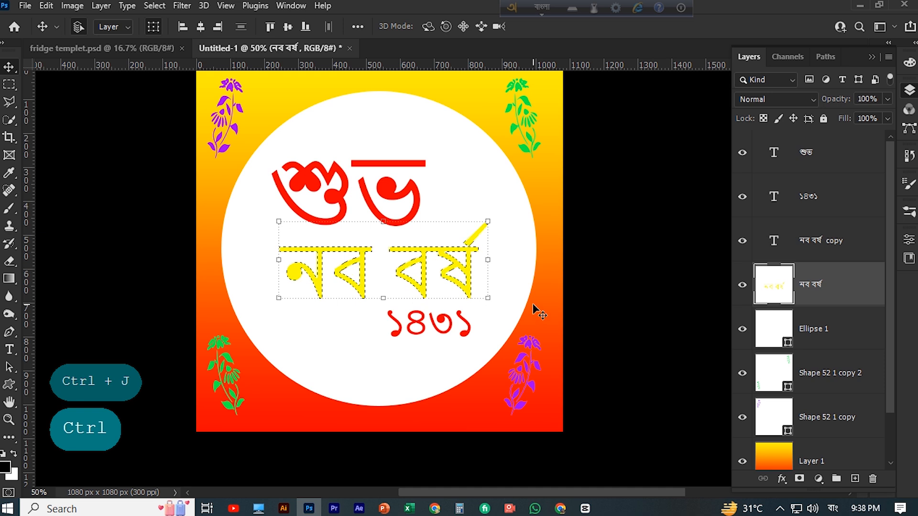
{"action": "key", "text": "alt+BackSpace"}
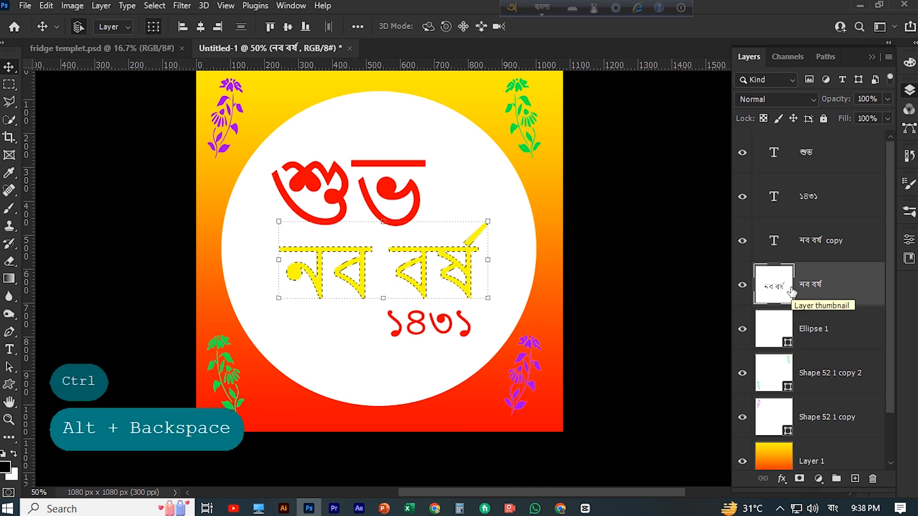
{"action": "key", "text": "ctrl+d"}
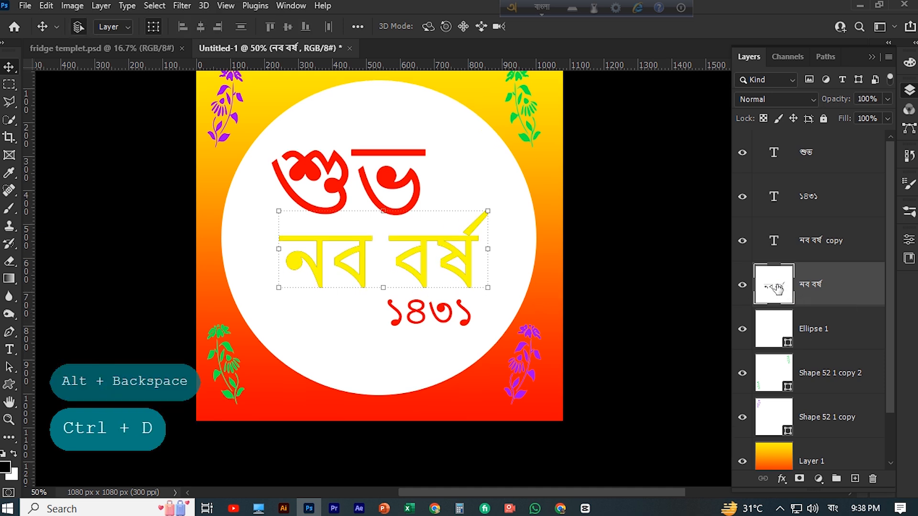
Apply a Gaussian Blur with a 10.0-pixel radius to the black নব বর্ষ lettering and nudge it five steps down as a shadow.
{"action": "left_click", "coordinate": [181, 5]}
{"action": "mouse_move", "coordinate": [210, 178]}
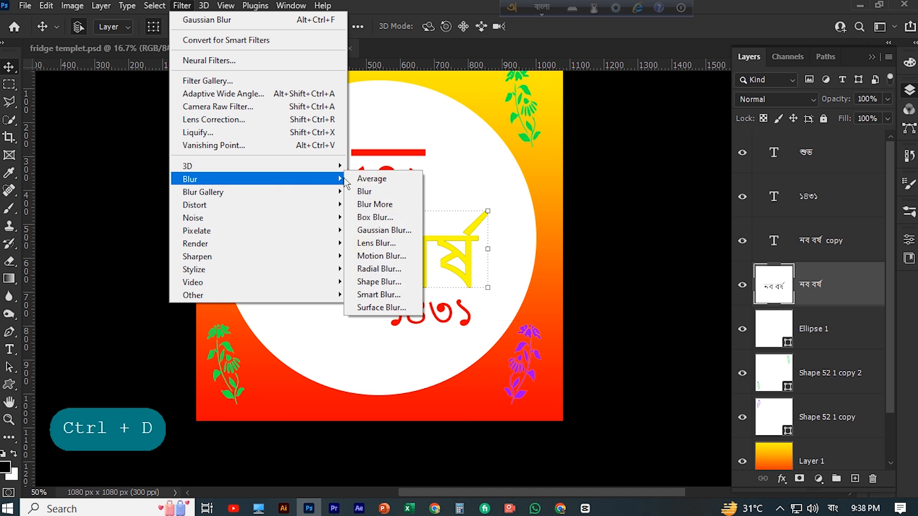
{"action": "left_click", "coordinate": [388, 231]}
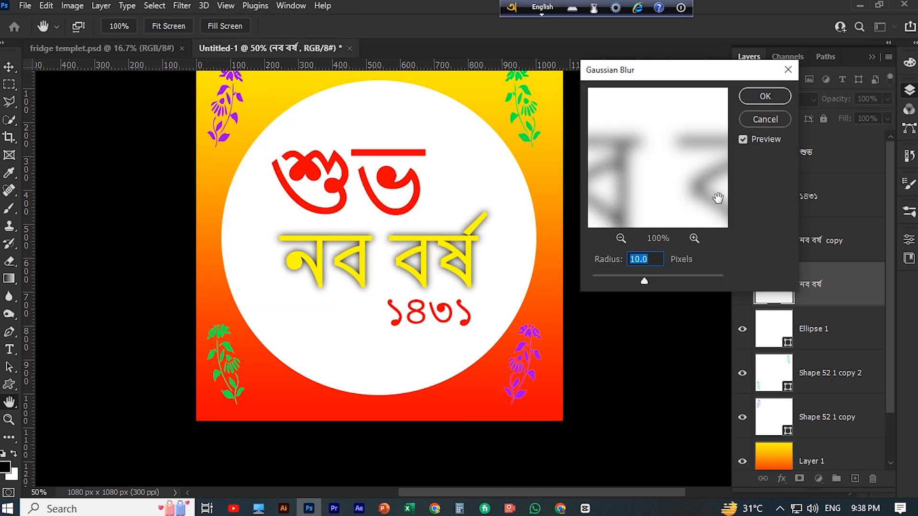
{"action": "key", "text": "Return"}
{"action": "key", "text": "Down"}
{"action": "key", "text": "Down"}
{"action": "key", "text": "Down"}
{"action": "key", "text": "Down"}
{"action": "key", "text": "Down"}
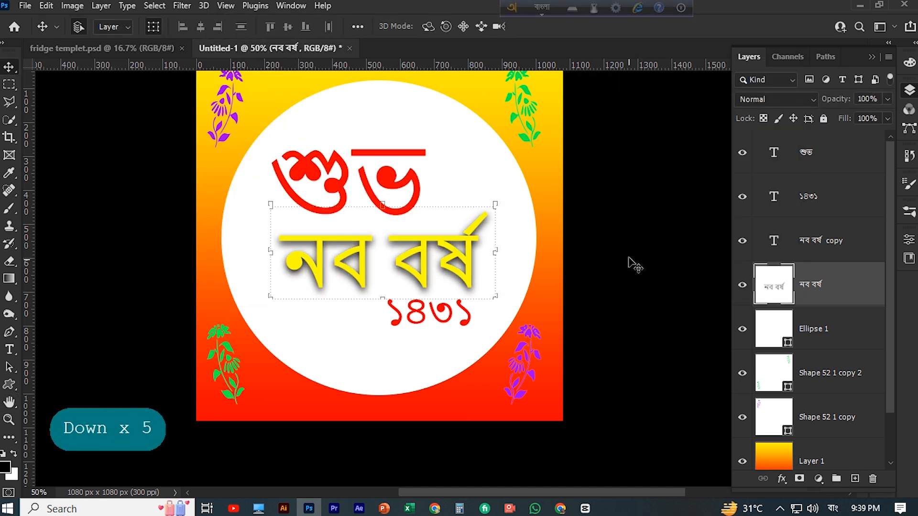
Duplicate the শুভ text layer, rasterize the lower of the two and load its lettering as a selection.
{"action": "left_click", "coordinate": [843, 165]}
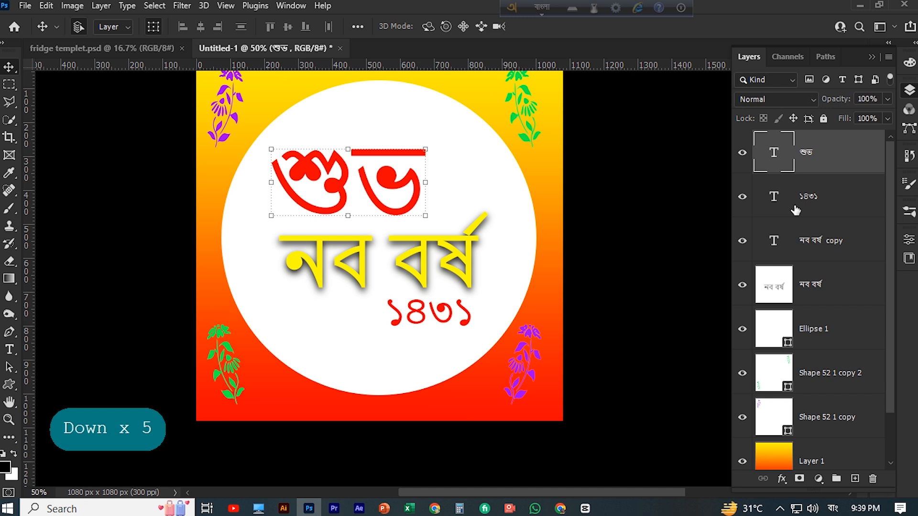
{"action": "key", "text": "ctrl+j"}
{"action": "left_click", "coordinate": [795, 203]}
{"action": "right_click", "coordinate": [817, 201]}
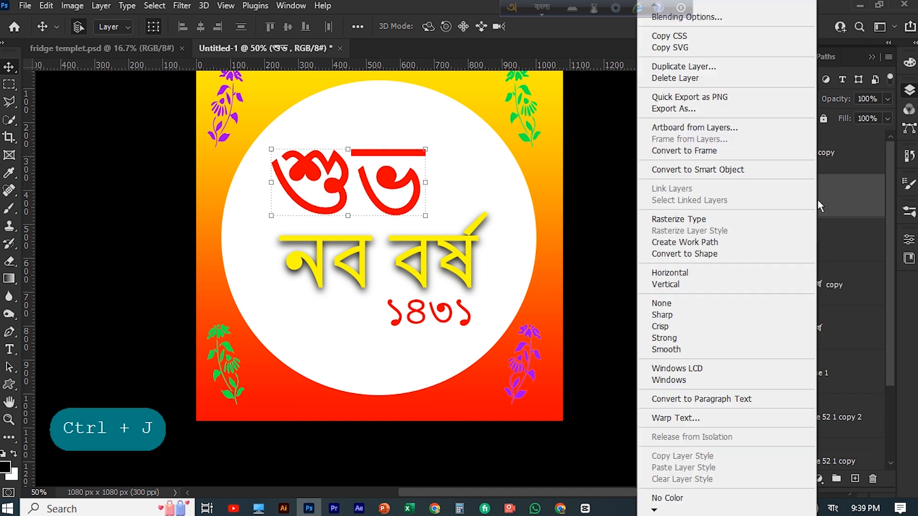
{"action": "left_click", "coordinate": [669, 218]}
{"action": "left_click", "coordinate": [777, 199], "text": "ctrl"}
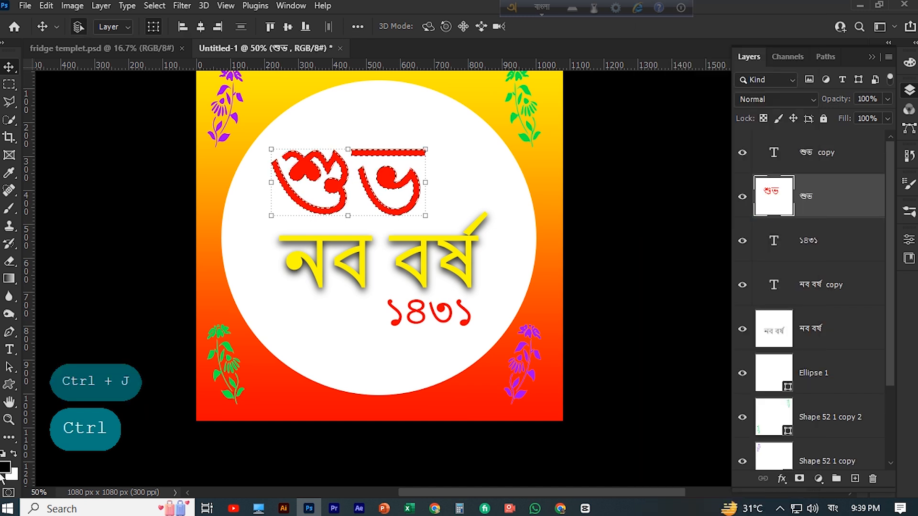
{"action": "key", "text": "ctrl+d"}
{"action": "left_click", "coordinate": [182, 7]}
{"action": "mouse_move", "coordinate": [310, 176]}
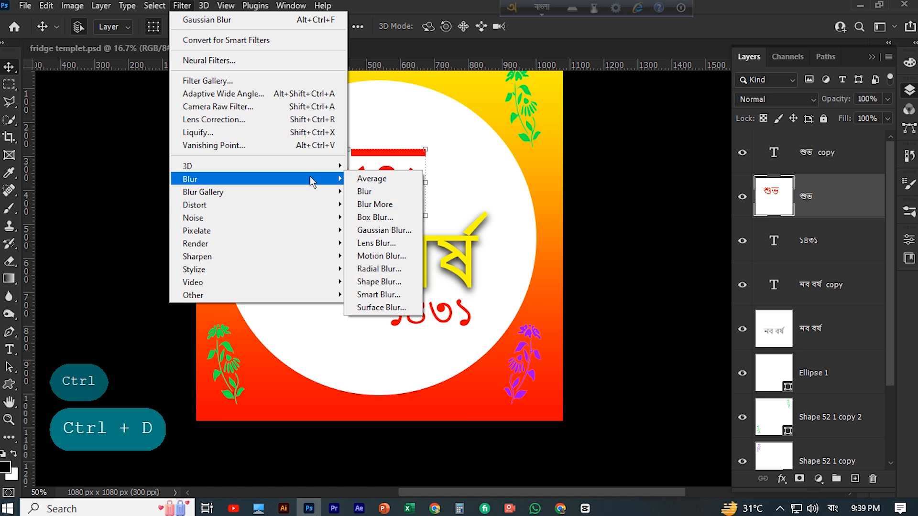
{"action": "left_click", "coordinate": [368, 225]}
{"action": "left_click", "coordinate": [787, 71]}
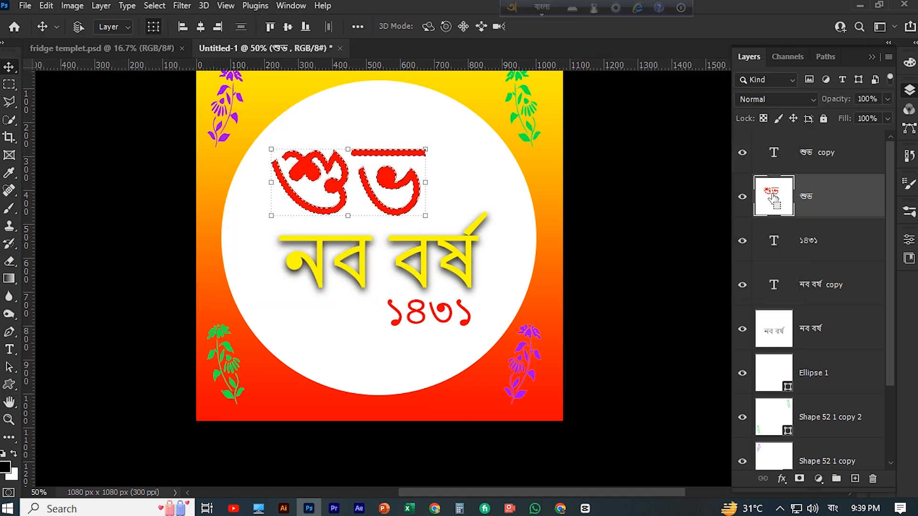
Fill the rasterized শুভ lettering with black, clear the selection and soften it with a 10.0-pixel Gaussian Blur.
{"action": "key", "text": "alt+BackSpace"}
{"action": "key", "text": "ctrl+d"}
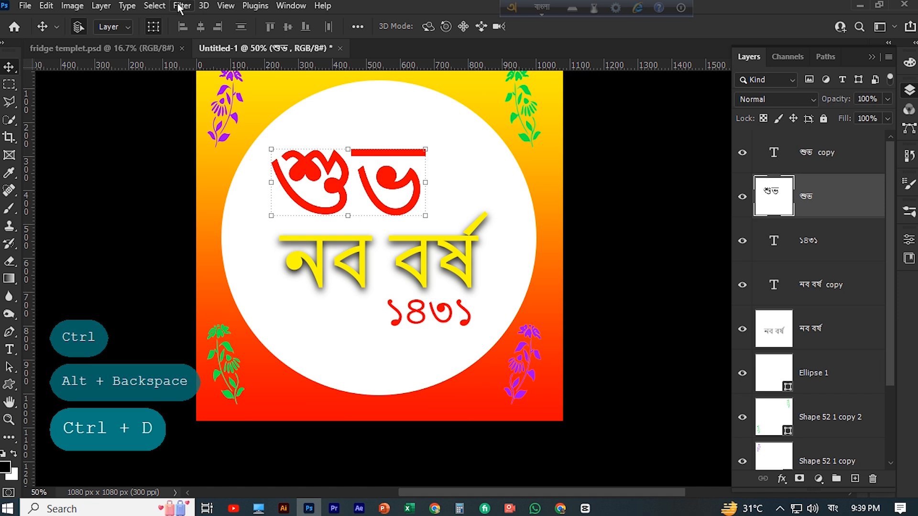
{"action": "left_click", "coordinate": [182, 6]}
{"action": "mouse_move", "coordinate": [184, 176]}
{"action": "left_click", "coordinate": [387, 248]}
{"action": "left_click", "coordinate": [761, 95]}
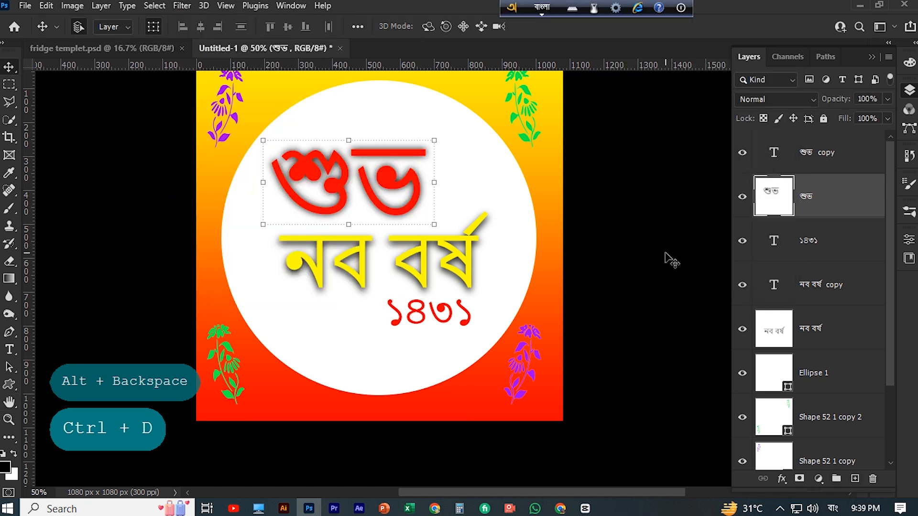
Nudge the blurred black শুভ lettering five steps down as a shadow and deselect the layer.
{"action": "key", "text": "Down"}
{"action": "key", "text": "Down"}
{"action": "key", "text": "Down"}
{"action": "key", "text": "Down"}
{"action": "key", "text": "Down"}
{"action": "left_click", "coordinate": [493, 394]}
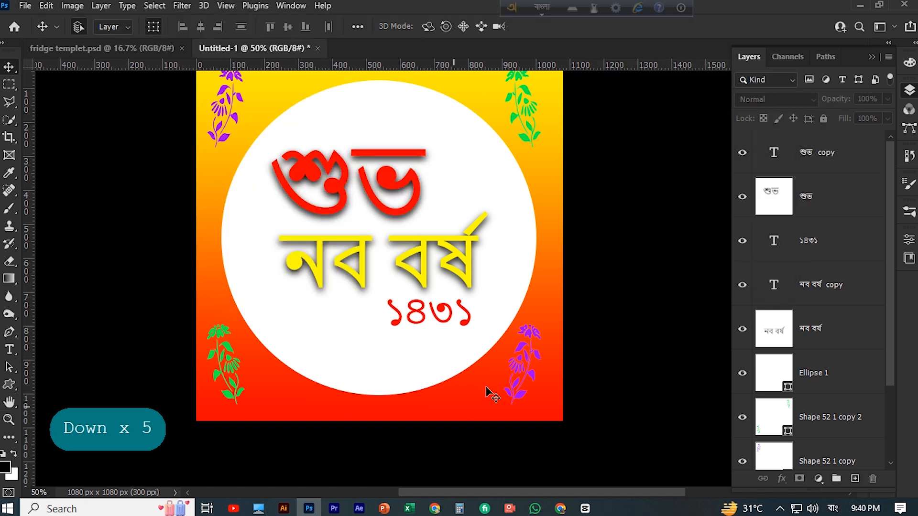
Duplicate the ১৪৩১ text layer and turn the lower one into rasterized black lettering, leaving no selection active.
{"action": "scroll", "coordinate": [492, 394], "scroll_direction": "down", "scroll_amount": 1}
{"action": "left_click", "coordinate": [831, 251]}
{"action": "key", "text": "ctrl+j"}
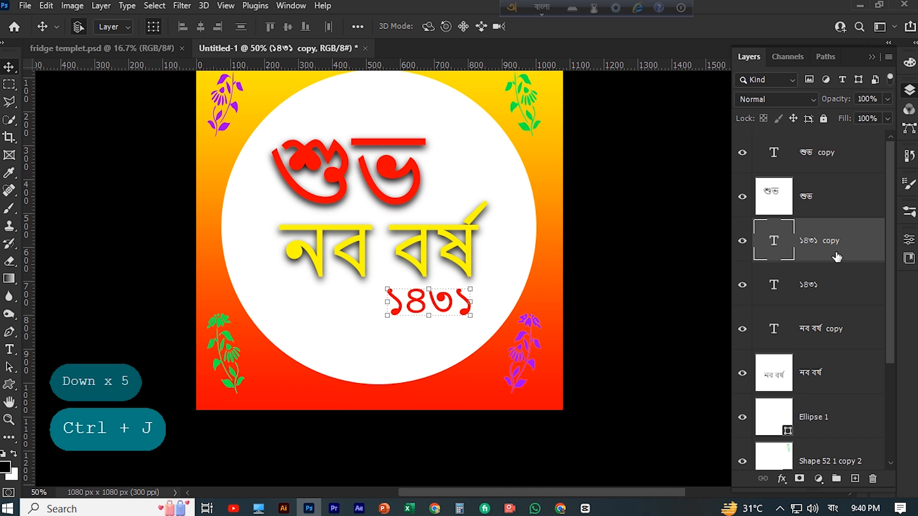
{"action": "left_click", "coordinate": [890, 384]}
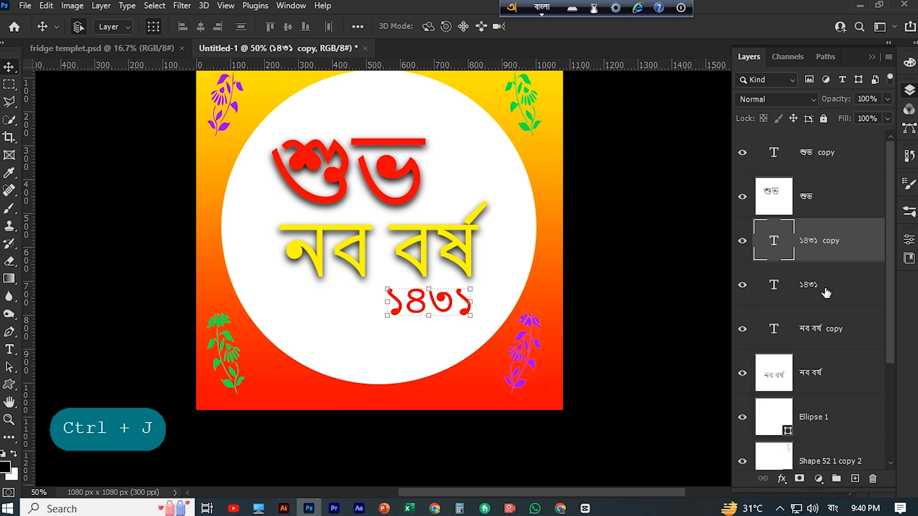
{"action": "right_click", "coordinate": [826, 293]}
{"action": "left_click", "coordinate": [703, 218]}
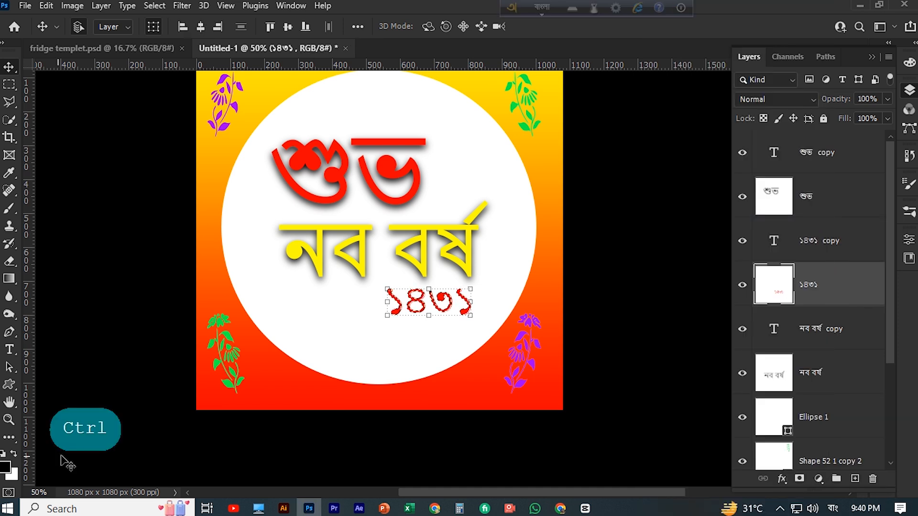
{"action": "key", "text": "alt+BackSpace"}
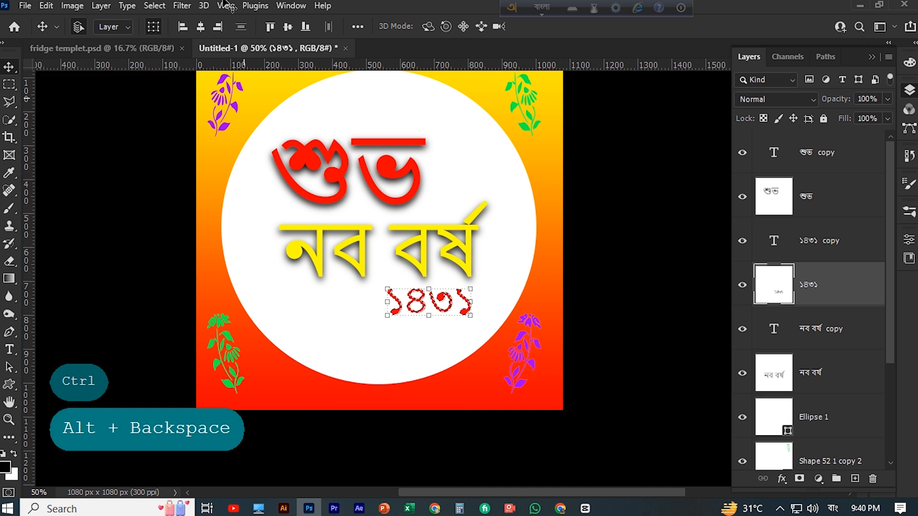
{"action": "key", "text": "ctrl+d"}
Try a 10.0-pixel Gaussian Blur with vertical nudges on the black ১৪৩১ lettering, and undo both.
{"action": "left_click", "coordinate": [181, 5]}
{"action": "mouse_move", "coordinate": [195, 176]}
{"action": "left_click", "coordinate": [382, 230]}
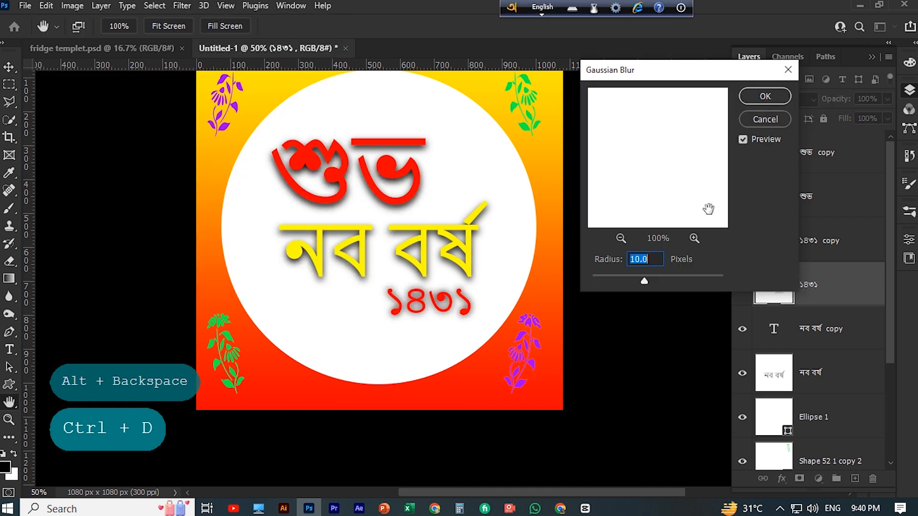
{"action": "left_click", "coordinate": [761, 96]}
{"action": "key", "text": "Down"}
{"action": "key", "text": "Down"}
{"action": "key", "text": "Down"}
{"action": "key", "text": "Down"}
{"action": "key", "text": "Down"}
{"action": "key", "text": "Down"}
{"action": "key", "text": "Down"}
{"action": "key", "text": "Up"}
{"action": "key", "text": "Up"}
{"action": "key", "text": "Up"}
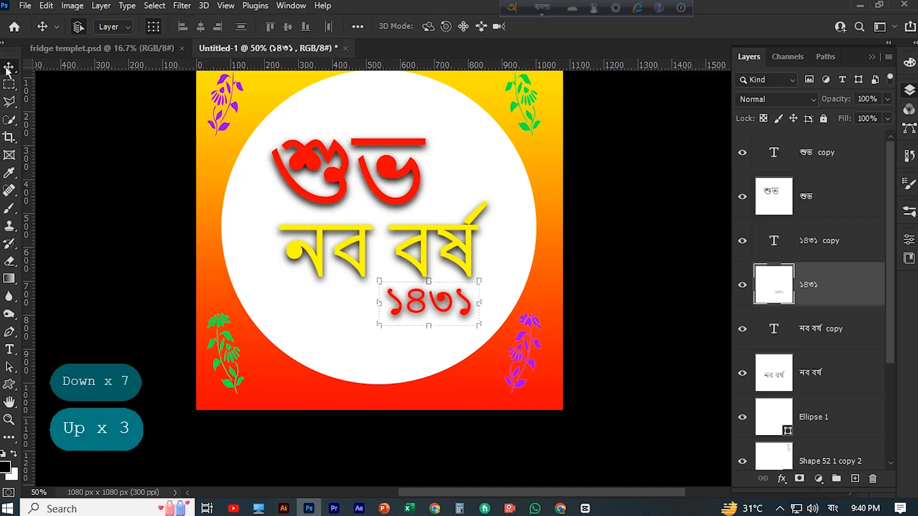
{"action": "key", "text": "ctrl+z"}
{"action": "key", "text": "ctrl+z"}
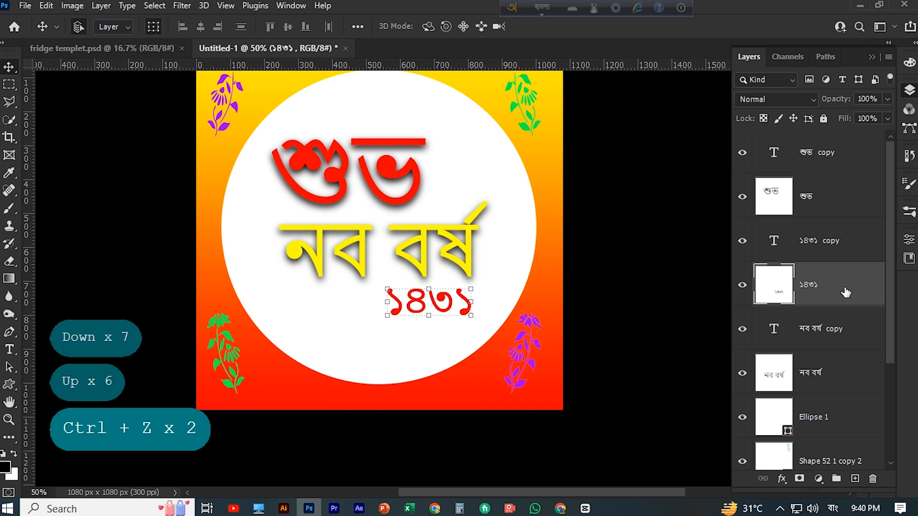
Apply a Gaussian Blur with a 6.4-pixel radius to the black ১৪৩১ lettering and nudge it three steps down as a shadow.
{"action": "left_click", "coordinate": [182, 5]}
{"action": "mouse_move", "coordinate": [194, 178]}
{"action": "left_click", "coordinate": [389, 237]}
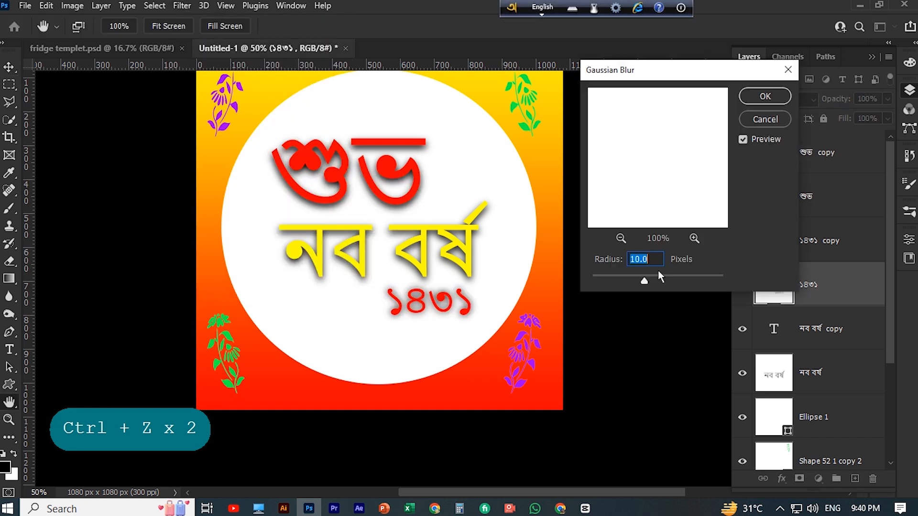
{"action": "key", "text": "Return"}
{"action": "key", "text": "Down"}
{"action": "key", "text": "Down"}
{"action": "key", "text": "Down"}
{"action": "key", "text": "Down"}
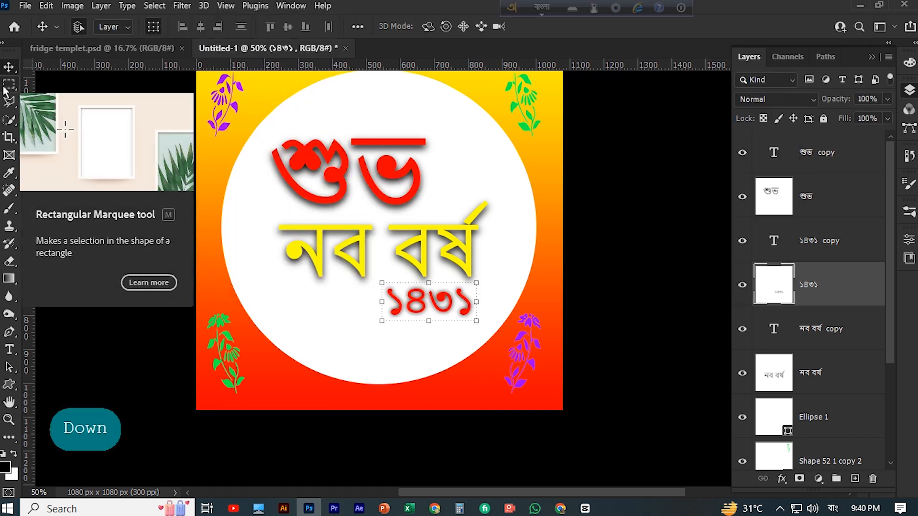
{"action": "key", "text": "Up"}
{"action": "left_click", "coordinate": [143, 158]}
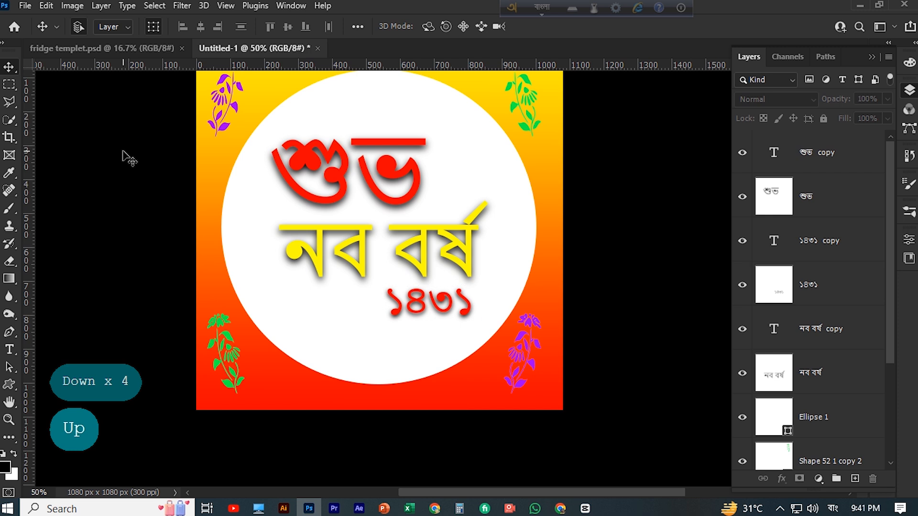
Change the colour of the নব বর্ষ text layer to orange, ff7200.
{"action": "scroll", "coordinate": [115, 222], "scroll_direction": "up", "scroll_amount": 2}
{"action": "left_click", "coordinate": [472, 276]}
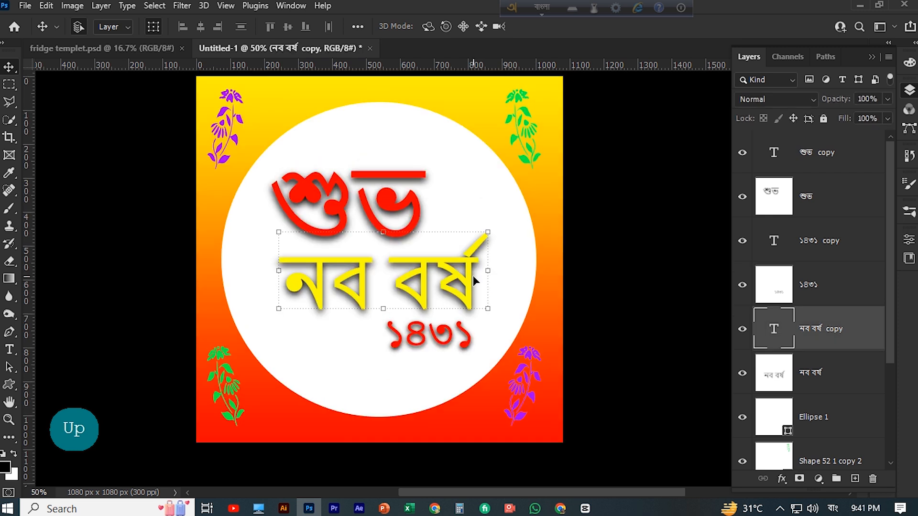
{"action": "left_click", "coordinate": [9, 349]}
{"action": "left_click", "coordinate": [554, 27]}
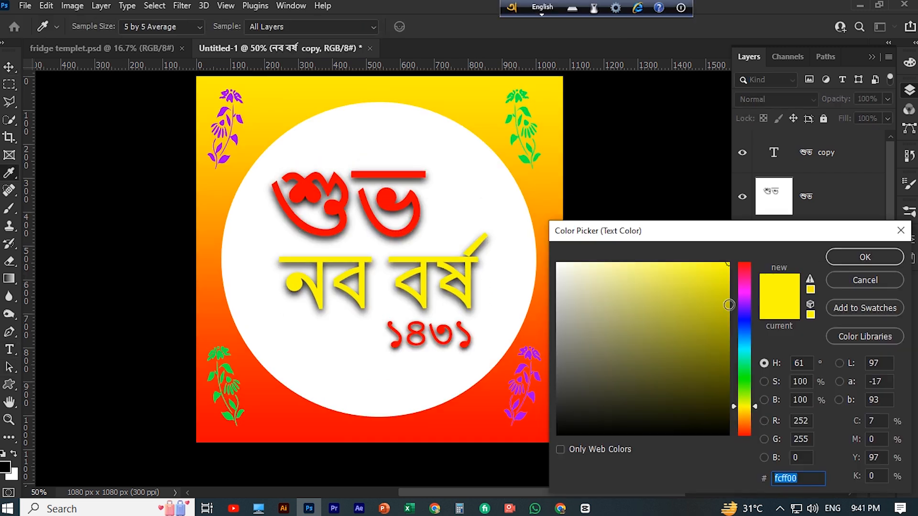
{"action": "left_click_drag", "start_coordinate": [745, 312], "coordinate": [754, 423]}
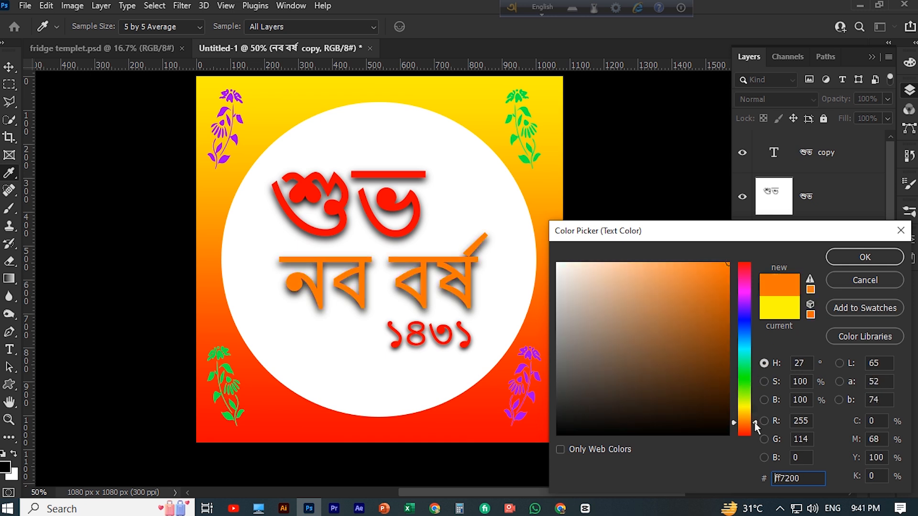
{"action": "left_click", "coordinate": [864, 257]}
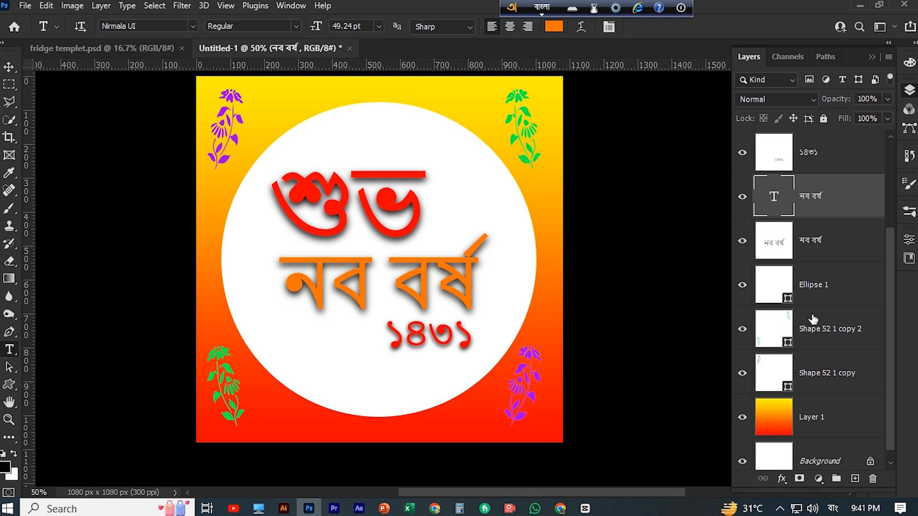
Set the fill colour of the large circle, Ellipse 1, to white.
{"action": "double_click", "coordinate": [787, 301]}
{"action": "left_click_drag", "start_coordinate": [557, 264], "coordinate": [555, 244]}
{"action": "left_click", "coordinate": [862, 255]}
{"action": "key", "text": "t"}
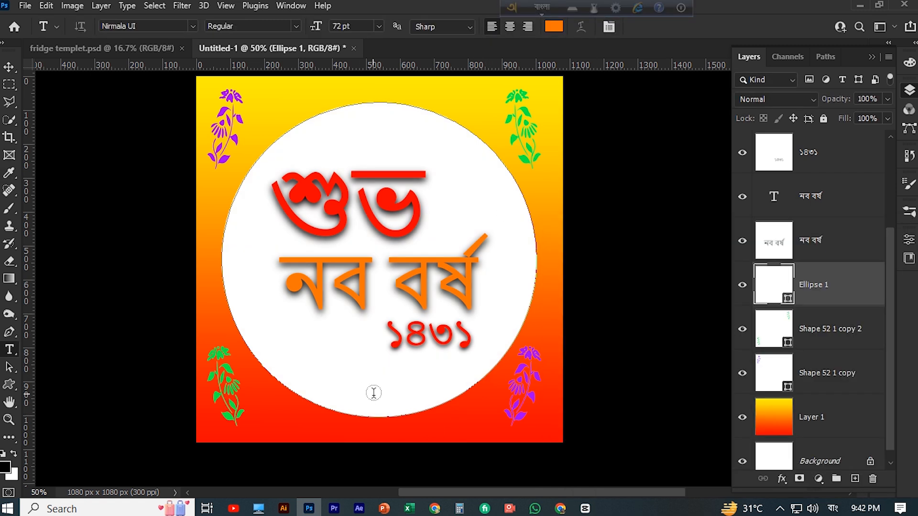
Duplicate the circle layer and turn the lower one into a rasterized black circle, leaving no selection active.
{"action": "key", "text": "ctrl+j"}
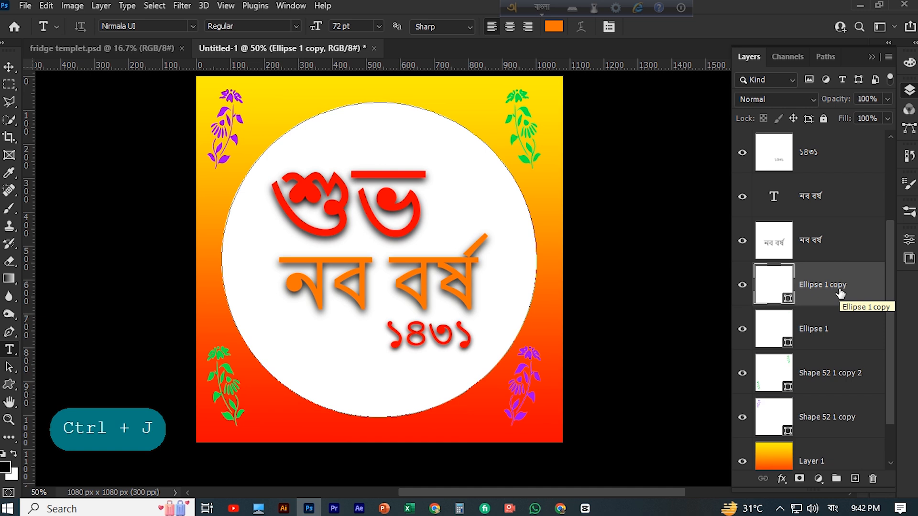
{"action": "left_click", "coordinate": [780, 334]}
{"action": "right_click", "coordinate": [781, 338]}
{"action": "left_click", "coordinate": [780, 337], "text": "ctrl"}
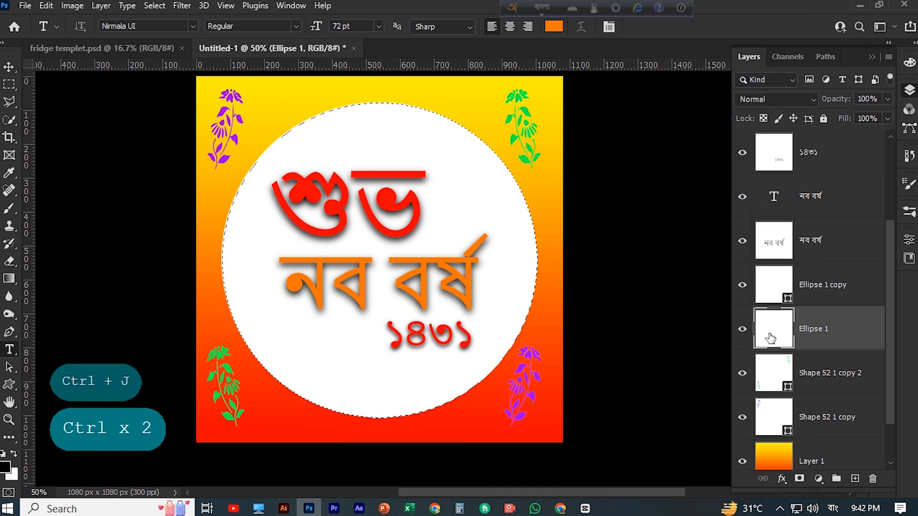
{"action": "key", "text": "alt+BackSpace"}
{"action": "key", "text": "ctrl+d"}
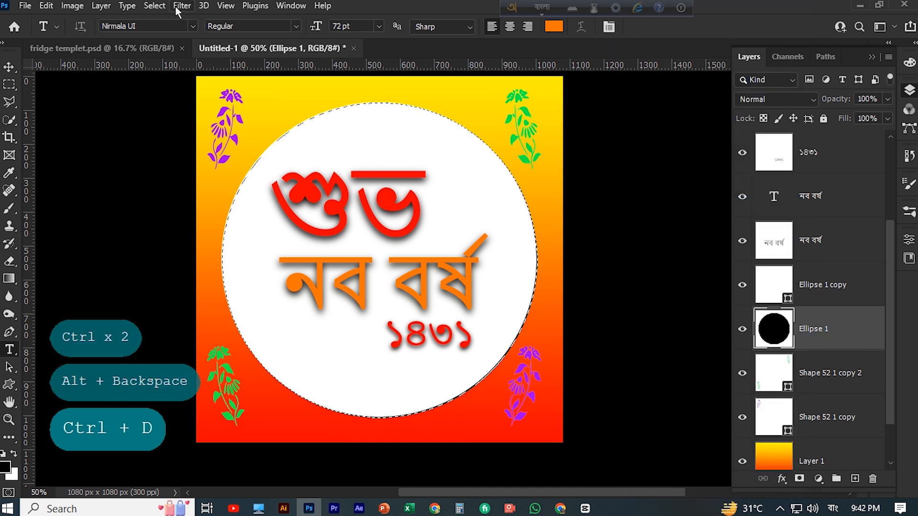
Apply a Gaussian Blur with a 7.6-pixel radius to the black circle.
{"action": "left_click", "coordinate": [181, 6]}
{"action": "mouse_move", "coordinate": [268, 179]}
{"action": "left_click", "coordinate": [384, 230]}
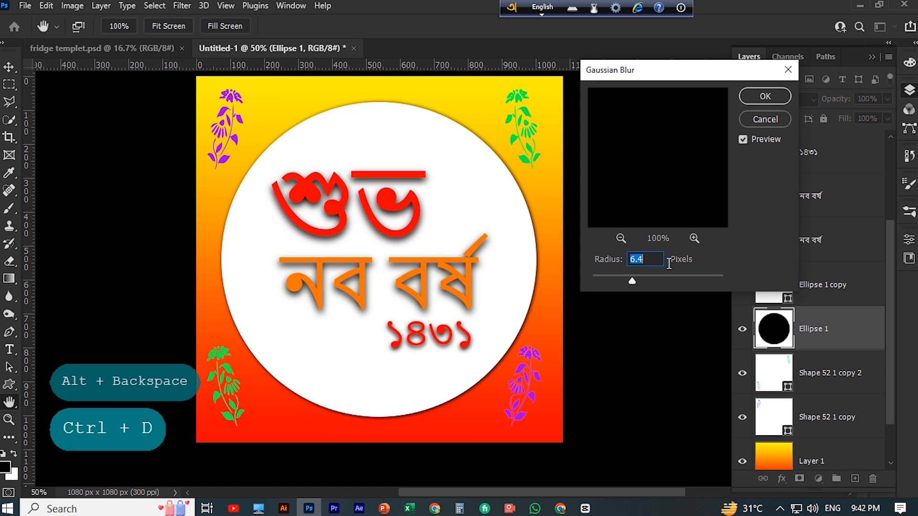
{"action": "left_click_drag", "start_coordinate": [631, 282], "coordinate": [635, 281]}
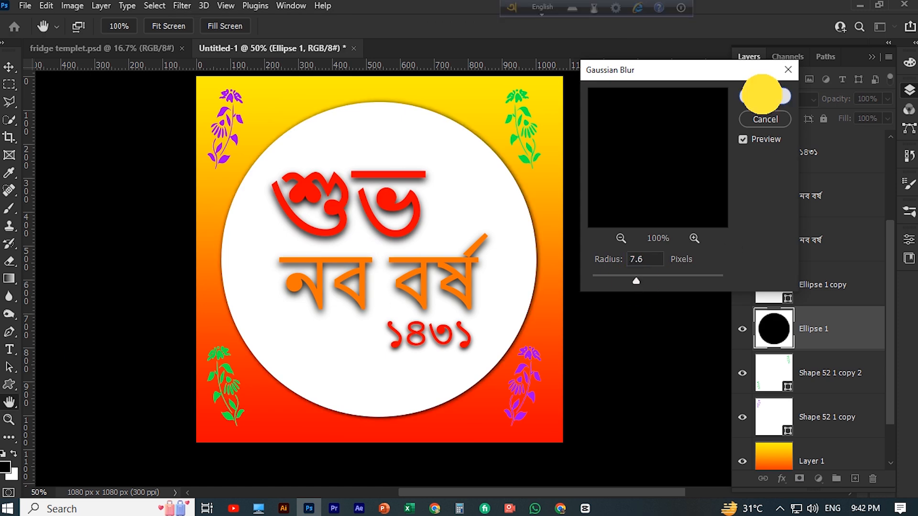
{"action": "left_click", "coordinate": [764, 95]}
Nudge the blurred black circle seven steps down as a shadow under the white circle and deselect the layer.
{"action": "key", "text": "v"}
{"action": "key", "text": "Down"}
{"action": "key", "text": "Down"}
{"action": "key", "text": "Down"}
{"action": "key", "text": "Down"}
{"action": "key", "text": "Down"}
{"action": "key", "text": "Down"}
{"action": "key", "text": "Down"}
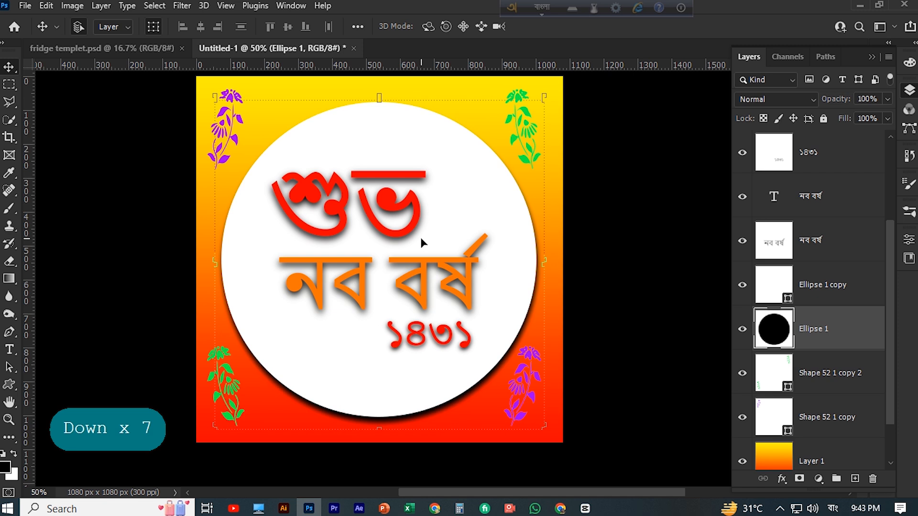
{"action": "left_click", "coordinate": [64, 140]}
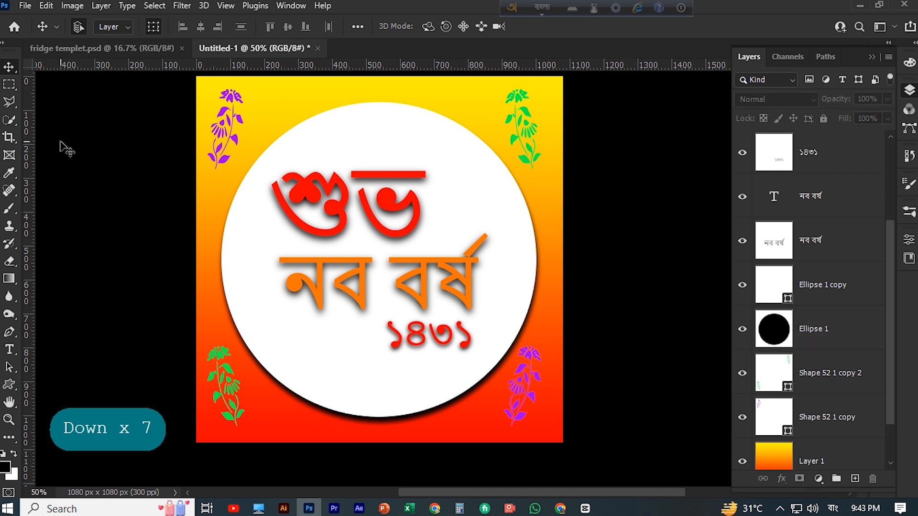
Export the finished greeting as an image.
{"action": "left_click", "coordinate": [25, 5]}
{"action": "mouse_move", "coordinate": [129, 215]}
{"action": "left_click", "coordinate": [229, 228]}
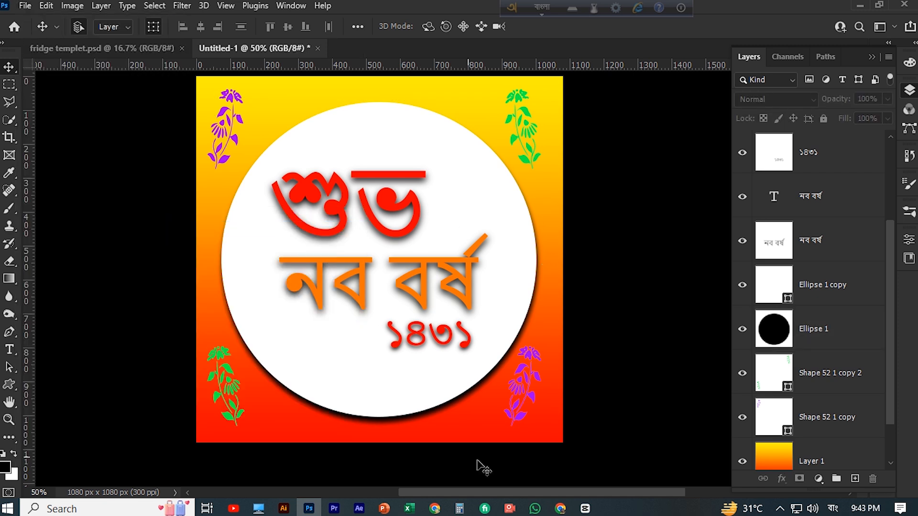
{"action": "left_click", "coordinate": [511, 509]}
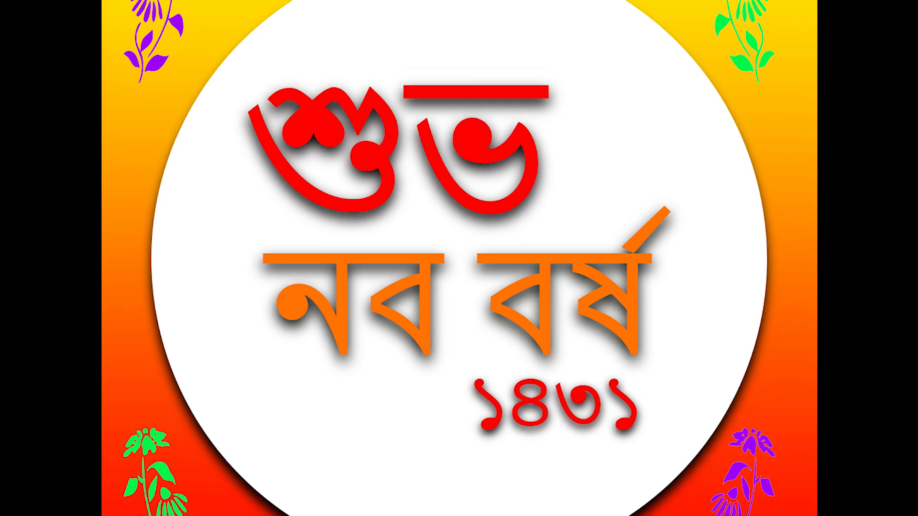